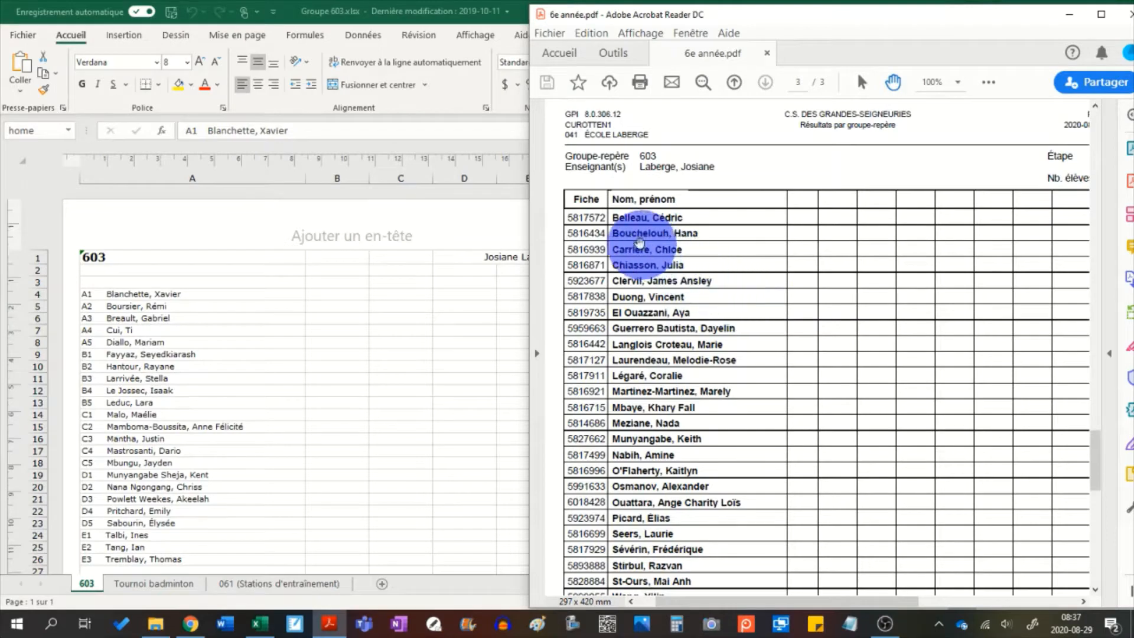
- Copy the group 603 student list from the PDF, from the first student's name through the last student's name
{"action": "left_click_drag", "start_coordinate": [613, 219], "coordinate": [670, 281]}
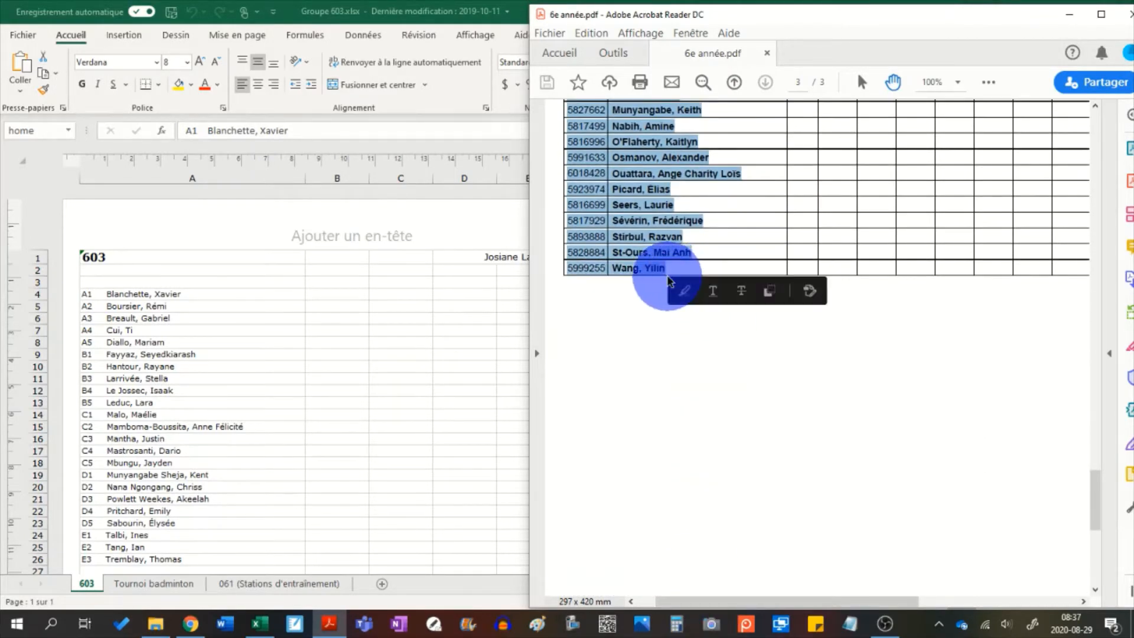
{"action": "right_click", "coordinate": [630, 236]}
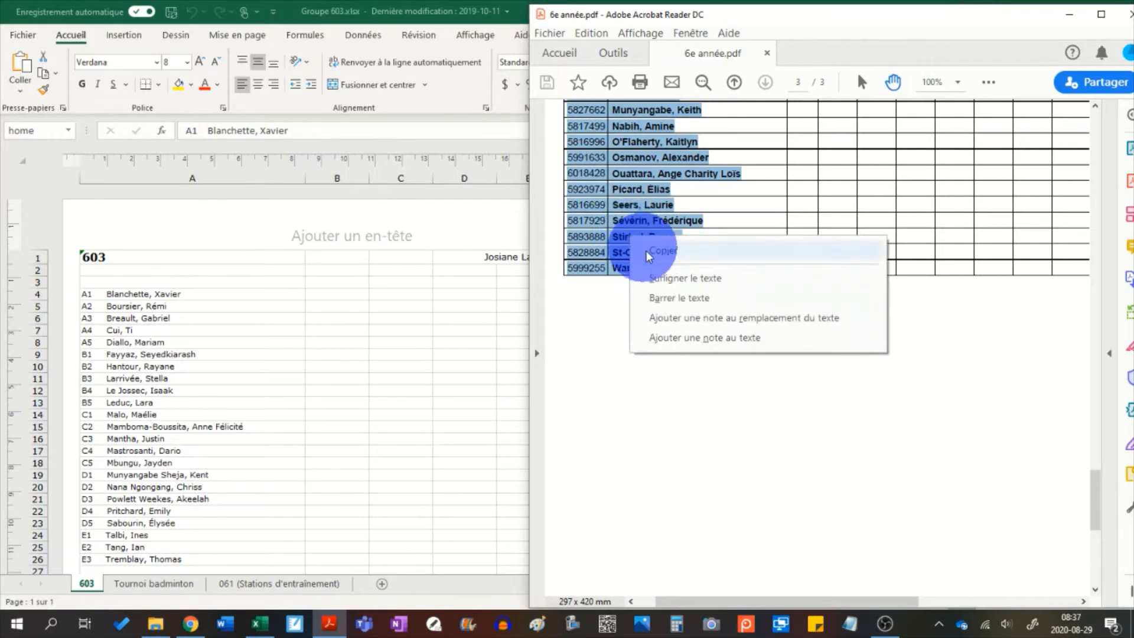
{"action": "left_click", "coordinate": [661, 253]}
- Check the PDF's student count, switch to the Excel workbook and set cell E2 to 25
{"action": "scroll", "coordinate": [876, 187], "scroll_direction": "up", "scroll_amount": 5}
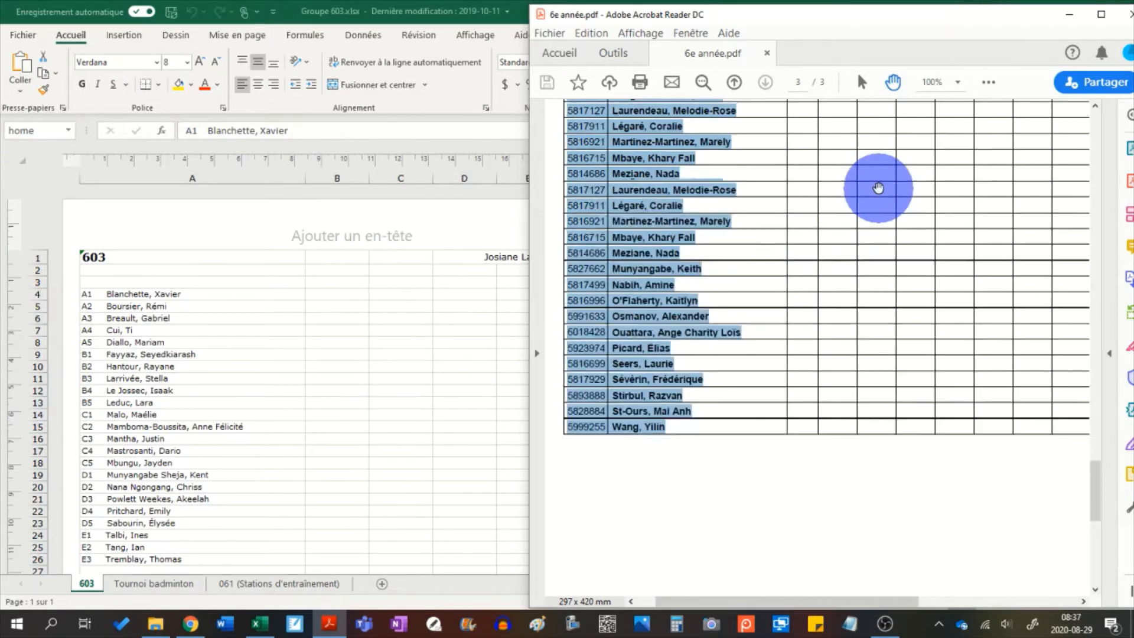
{"action": "scroll", "coordinate": [879, 188], "scroll_direction": "right", "scroll_amount": 3}
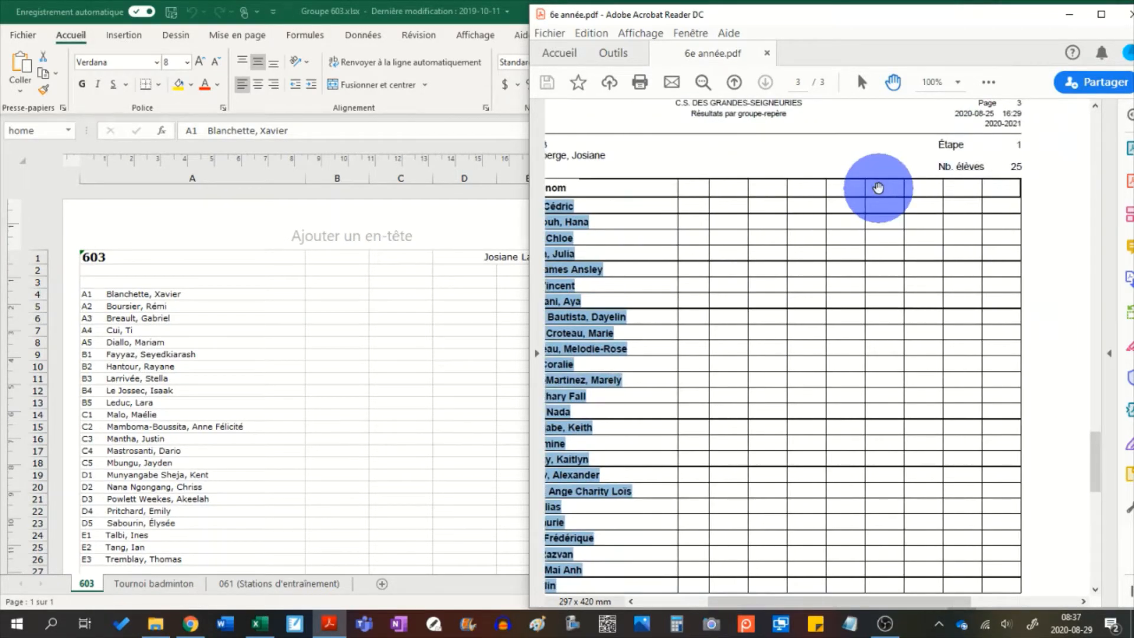
{"action": "scroll", "coordinate": [879, 188], "scroll_direction": "left", "scroll_amount": 3}
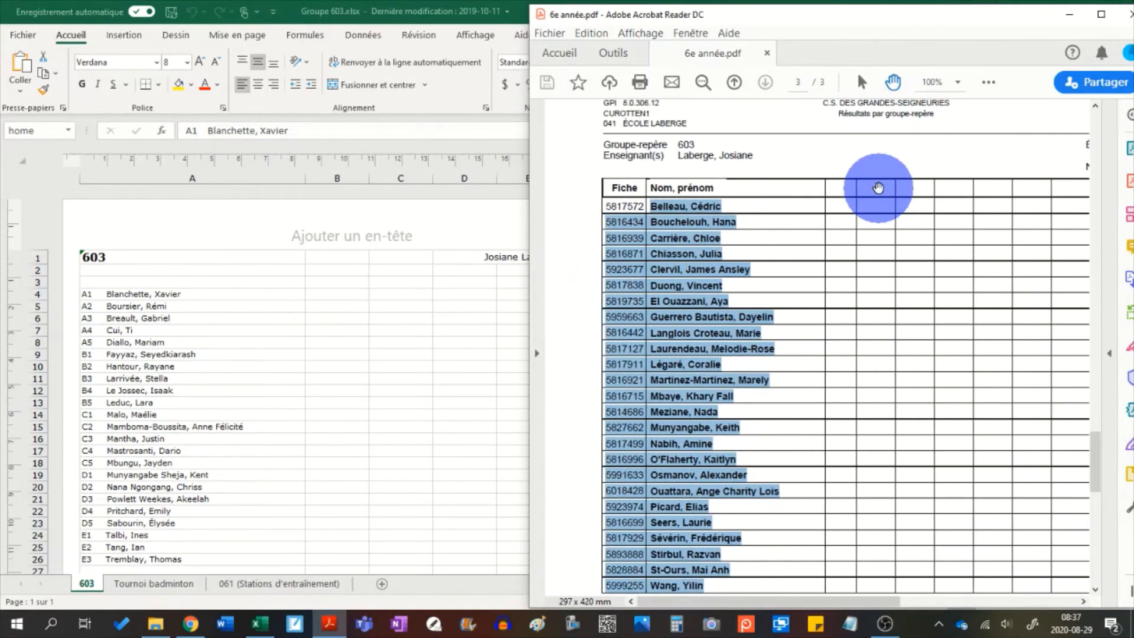
{"action": "left_click", "coordinate": [241, 385]}
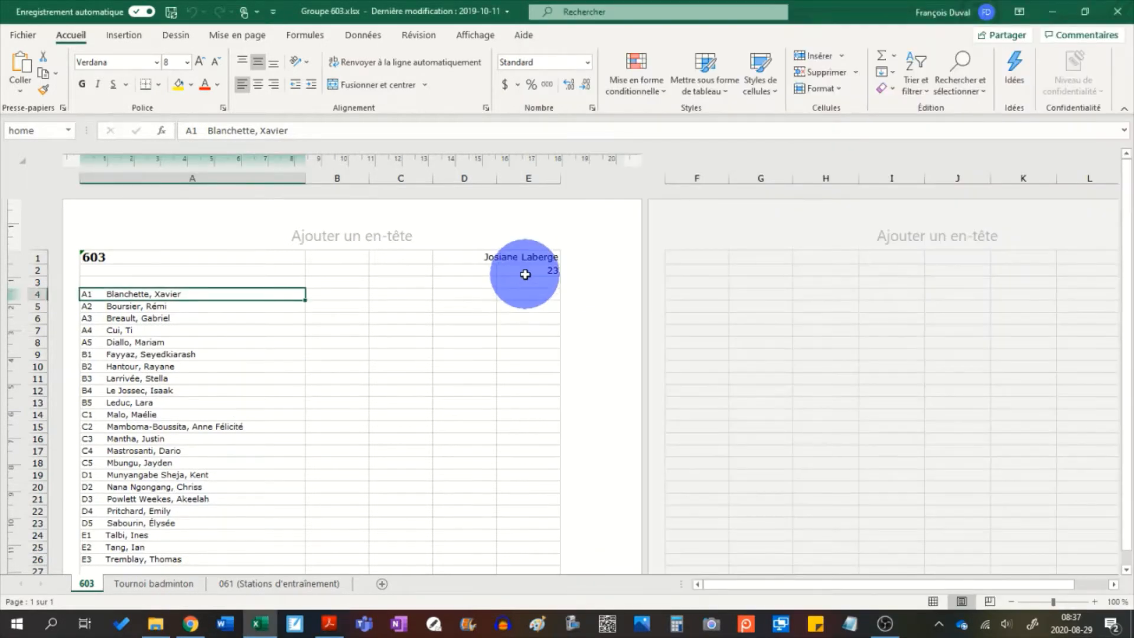
{"action": "left_click", "coordinate": [525, 272]}
{"action": "type", "text": "25"}
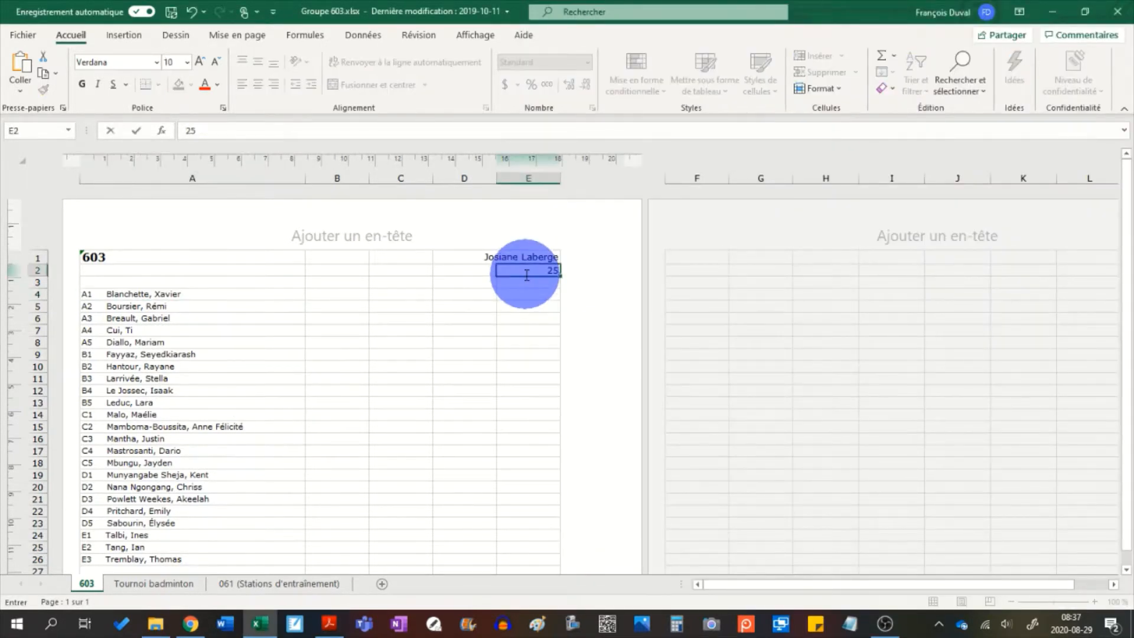
{"action": "key", "text": "Return"}
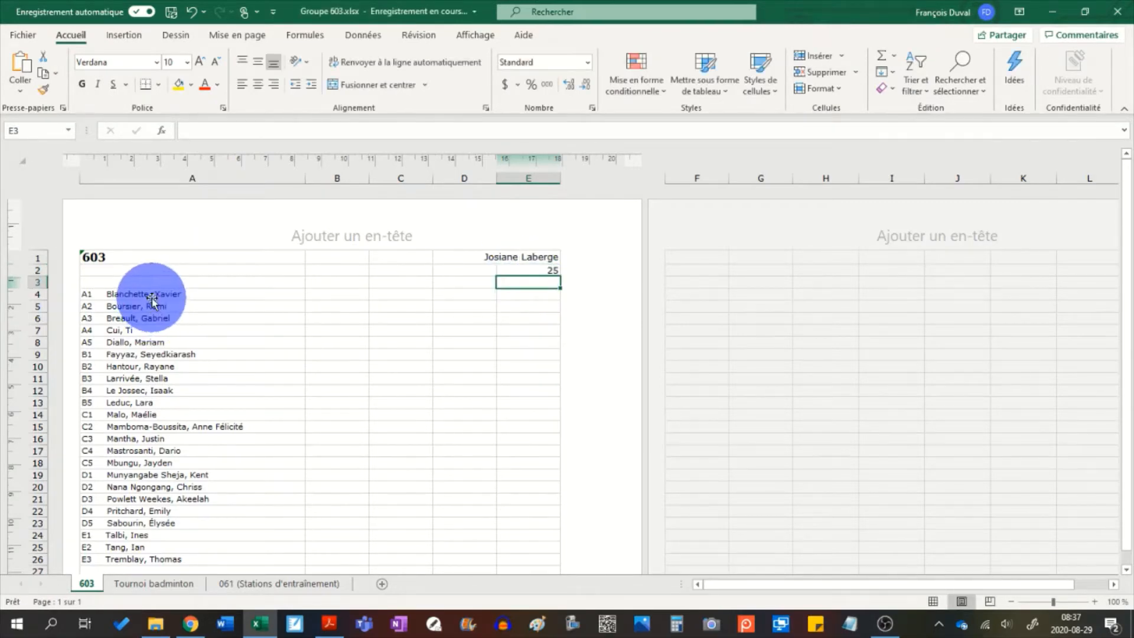
- Replace the old student list in cells A4 to A28 by pasting the list copied from the PDF
{"action": "left_click", "coordinate": [152, 297]}
{"action": "key", "text": "shift+Down"}
{"action": "key", "text": "shift+Down"}
{"action": "key", "text": "shift+Down"}
{"action": "key", "text": "shift+Down"}
{"action": "key", "text": "shift+Down"}
{"action": "key", "text": "shift+Down"}
{"action": "key", "text": "shift+Down"}
{"action": "key", "text": "shift+Down"}
{"action": "key", "text": "shift+Down"}
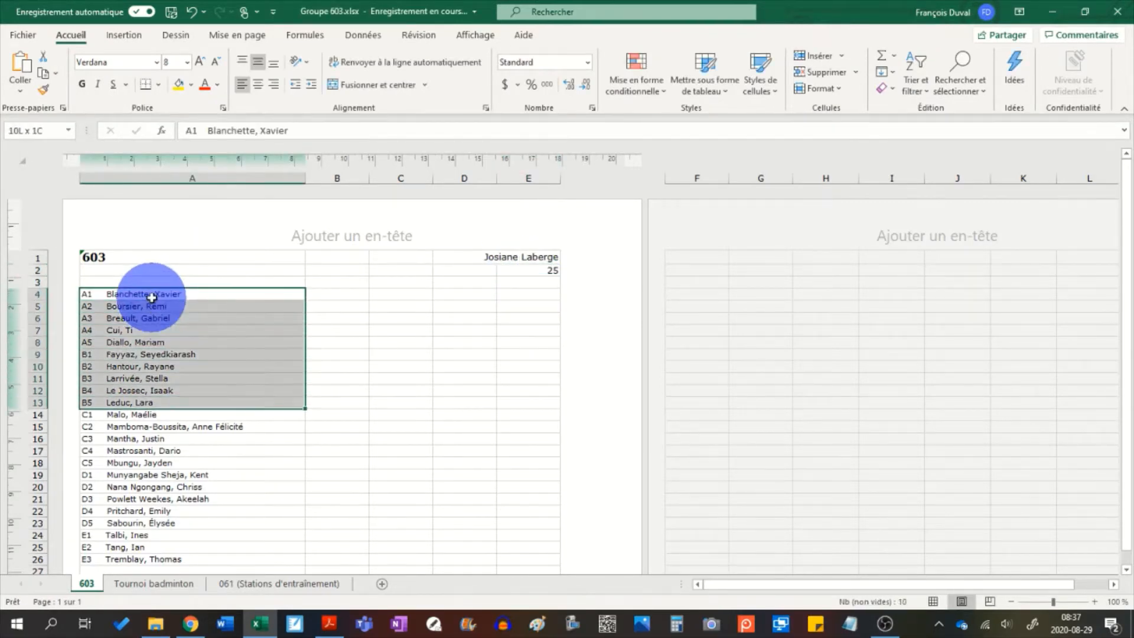
{"action": "key", "text": "shift+Down"}
{"action": "key", "text": "shift+Down"}
{"action": "key", "text": "shift+Down"}
{"action": "key", "text": "shift+Down"}
{"action": "key", "text": "shift+Down"}
{"action": "key", "text": "shift+Down"}
{"action": "key", "text": "shift+Down"}
{"action": "key", "text": "shift+Down"}
{"action": "key", "text": "shift+Down"}
{"action": "key", "text": "shift+Down"}
{"action": "key", "text": "shift+Down"}
{"action": "key", "text": "shift+Down"}
{"action": "key", "text": "shift+Down"}
{"action": "key", "text": "shift+Down"}
{"action": "key", "text": "shift+Down"}
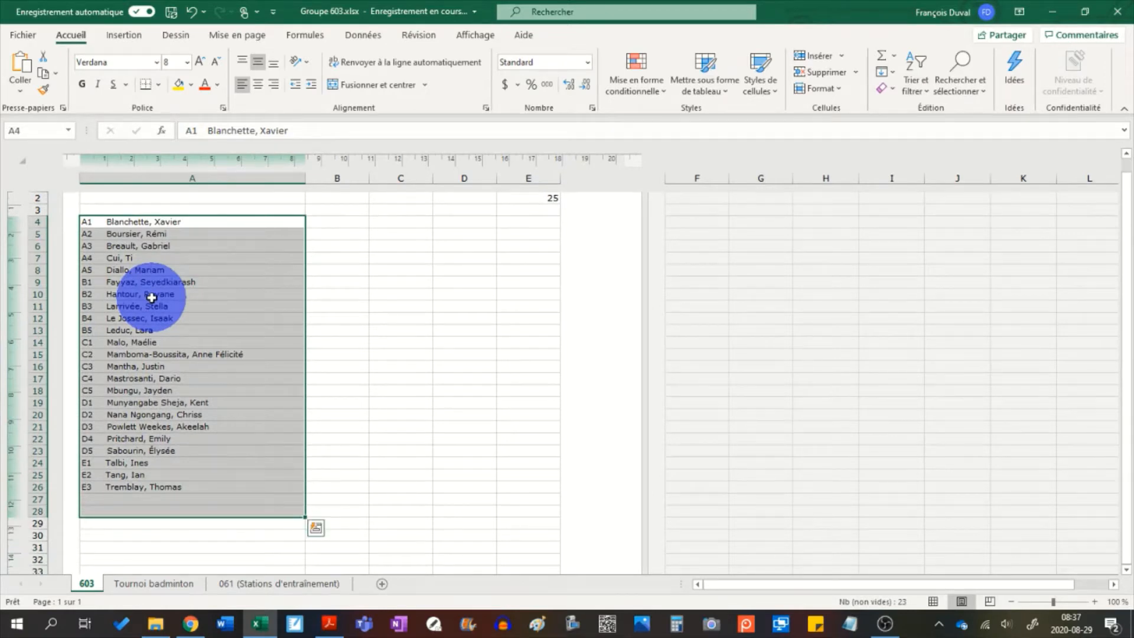
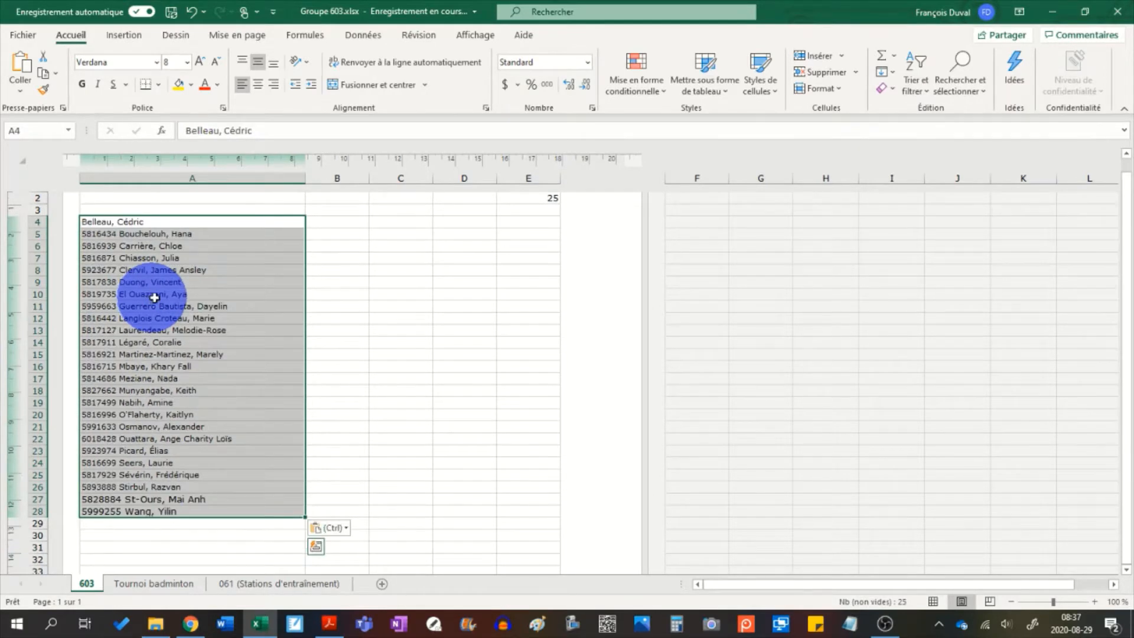
{"action": "left_click", "coordinate": [361, 332]}
{"action": "scroll", "coordinate": [362, 331], "scroll_direction": "up", "scroll_amount": 2}
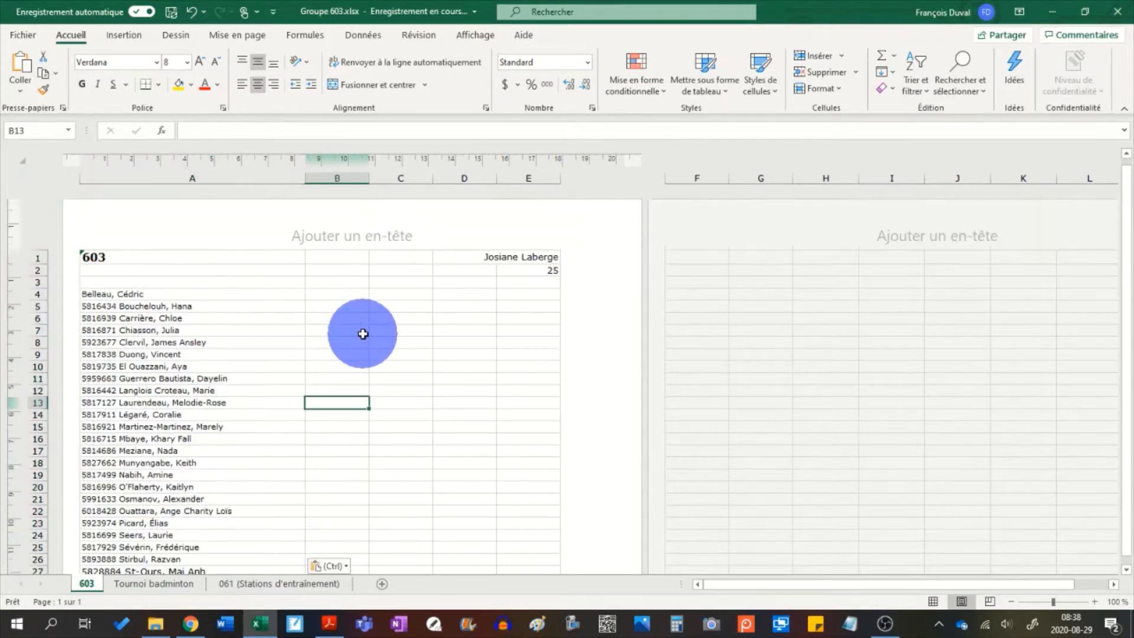
{"action": "scroll", "coordinate": [362, 331], "scroll_direction": "down", "scroll_amount": 15}
{"action": "scroll", "coordinate": [362, 334], "scroll_direction": "up", "scroll_amount": 17}
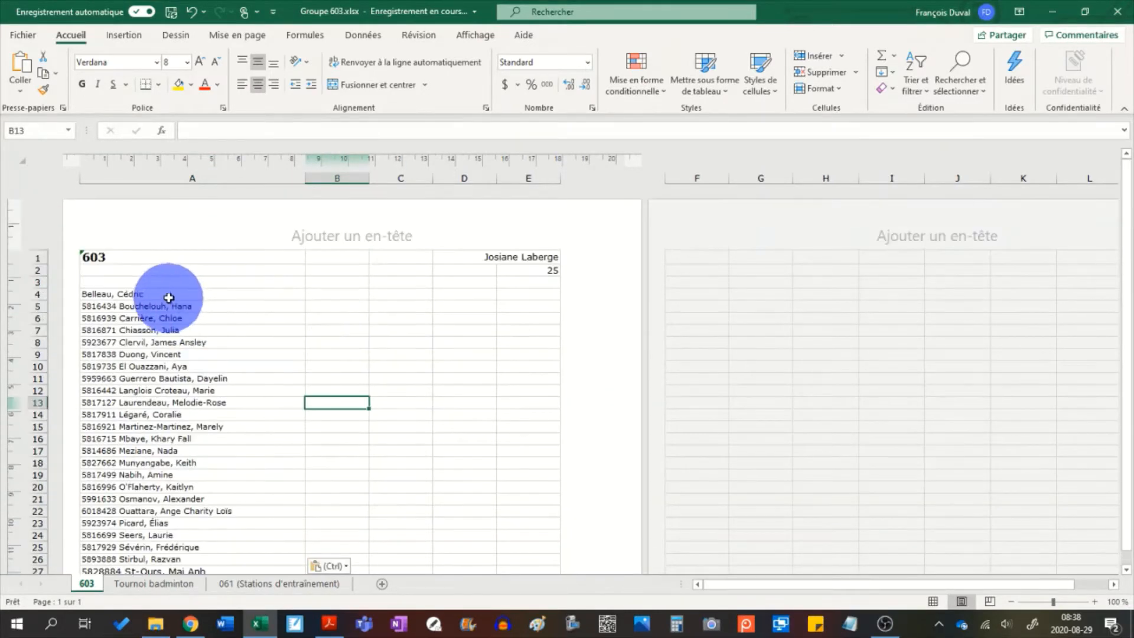
- Insert the code A1 and spacing before the student's name in cell A4
{"action": "left_click", "coordinate": [167, 295]}
{"action": "left_click", "coordinate": [230, 136]}
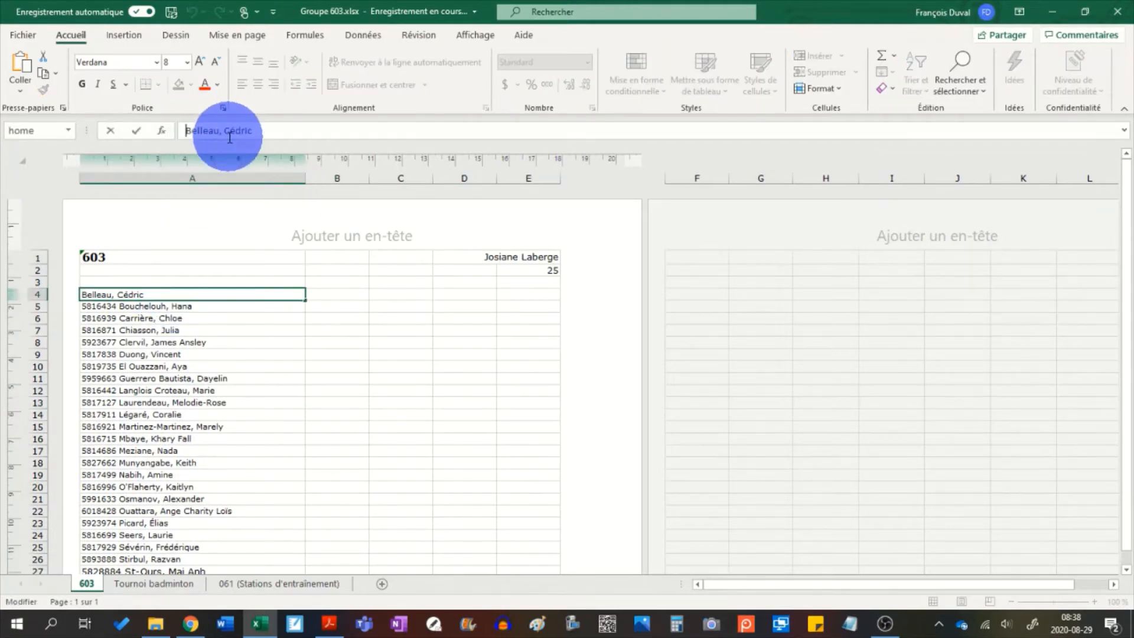
{"action": "key", "text": "Home"}
{"action": "type", "text": "A1"}
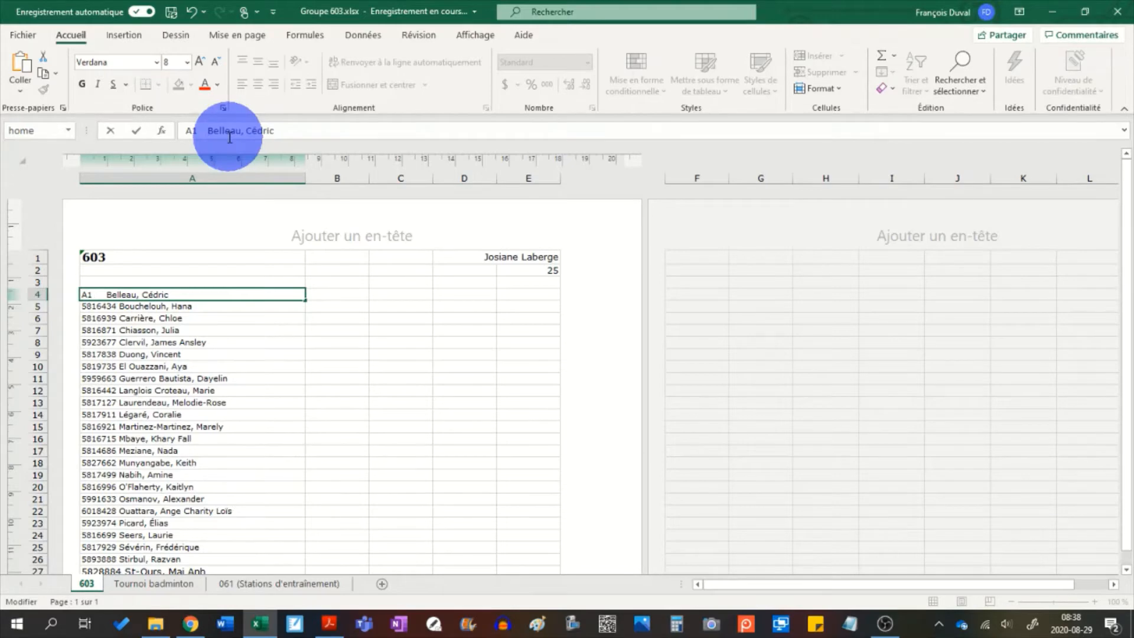
{"action": "key", "text": "Return"}
- Replace the student's file number in cell A5 with the code A2, spaced to align with the name above
{"action": "left_click", "coordinate": [253, 133]}
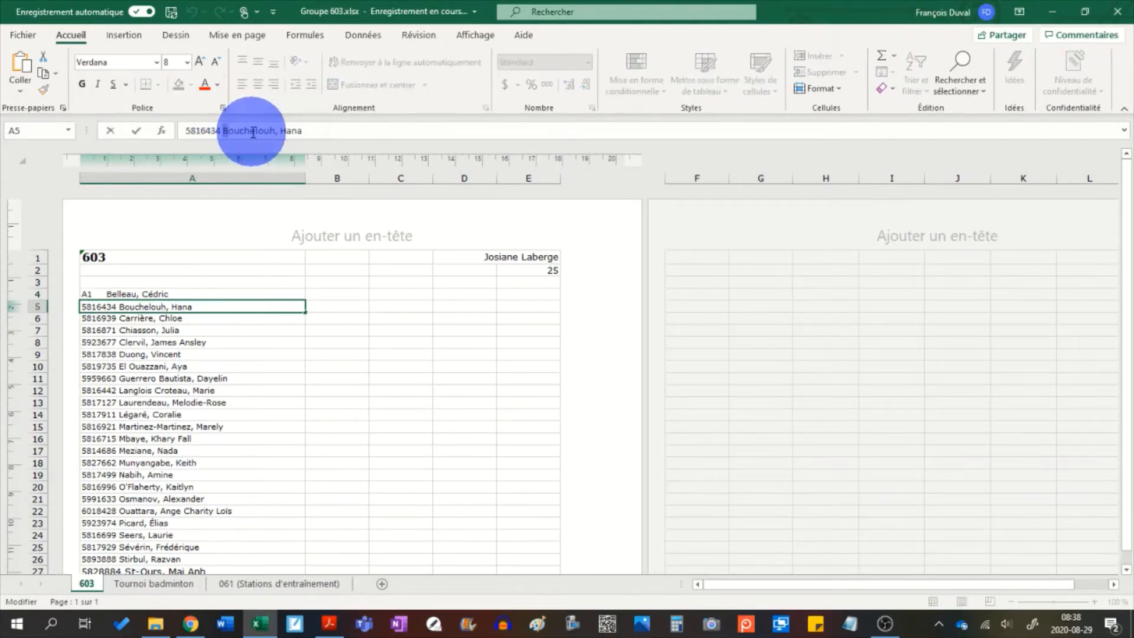
{"action": "key", "text": "shift+Home"}
{"action": "type", "text": "A2"}
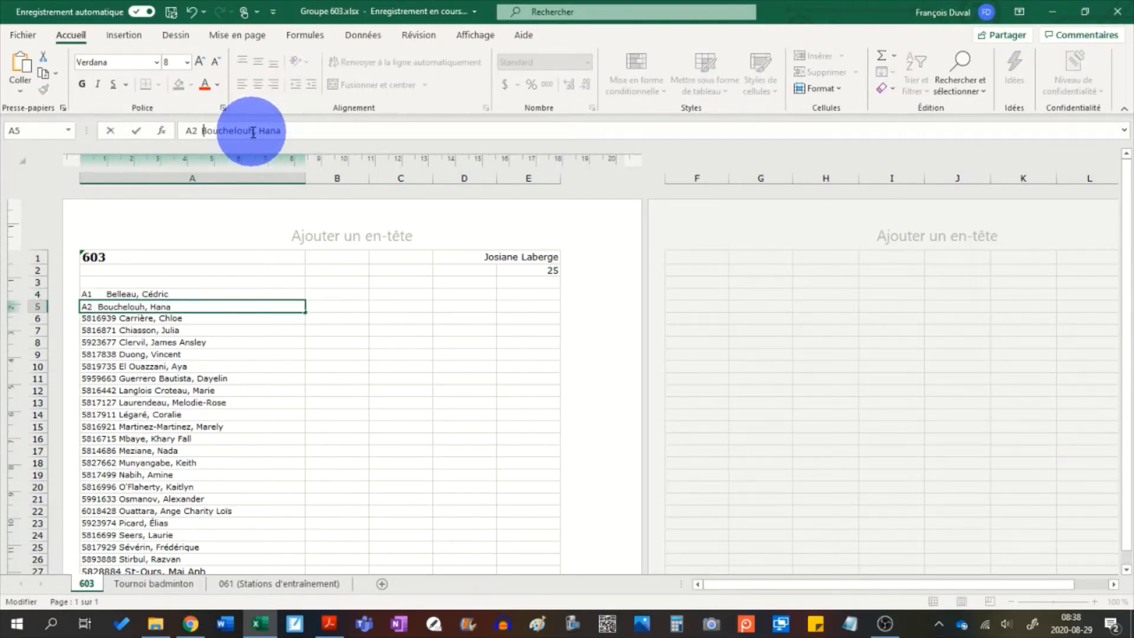
{"action": "key", "text": "ctrl+Return"}
{"action": "key", "text": "Return"}
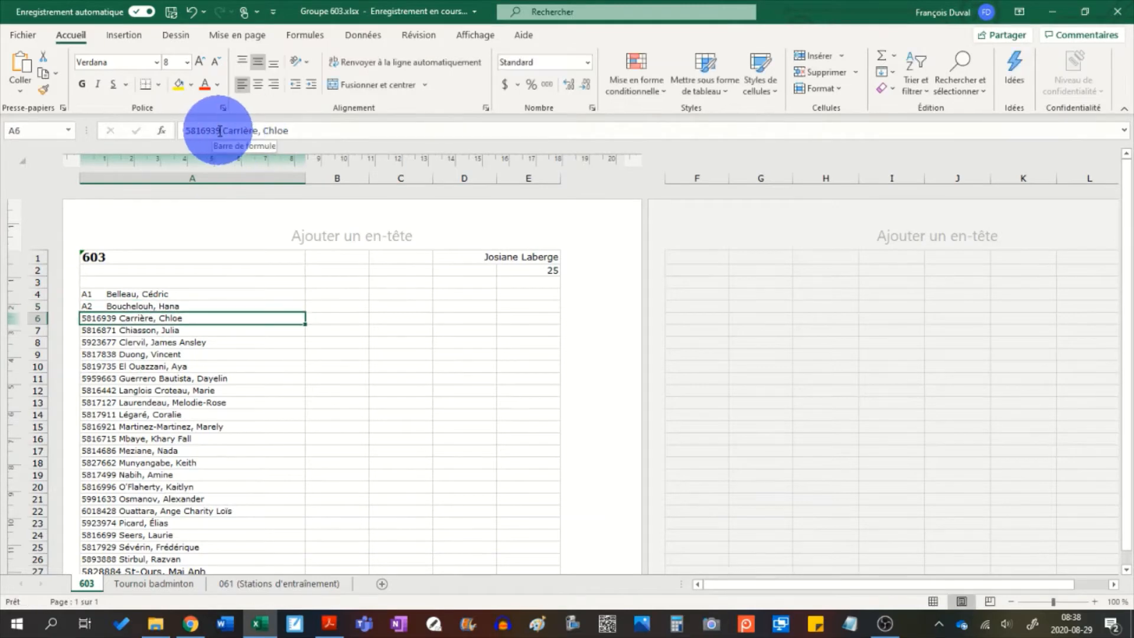
- Replace the file numbers in cells A6 and A7 with the codes A3 and A4, keeping the names aligned
{"action": "left_click", "coordinate": [227, 131]}
{"action": "key", "text": "shift+Home"}
{"action": "type", "text": "A3"}
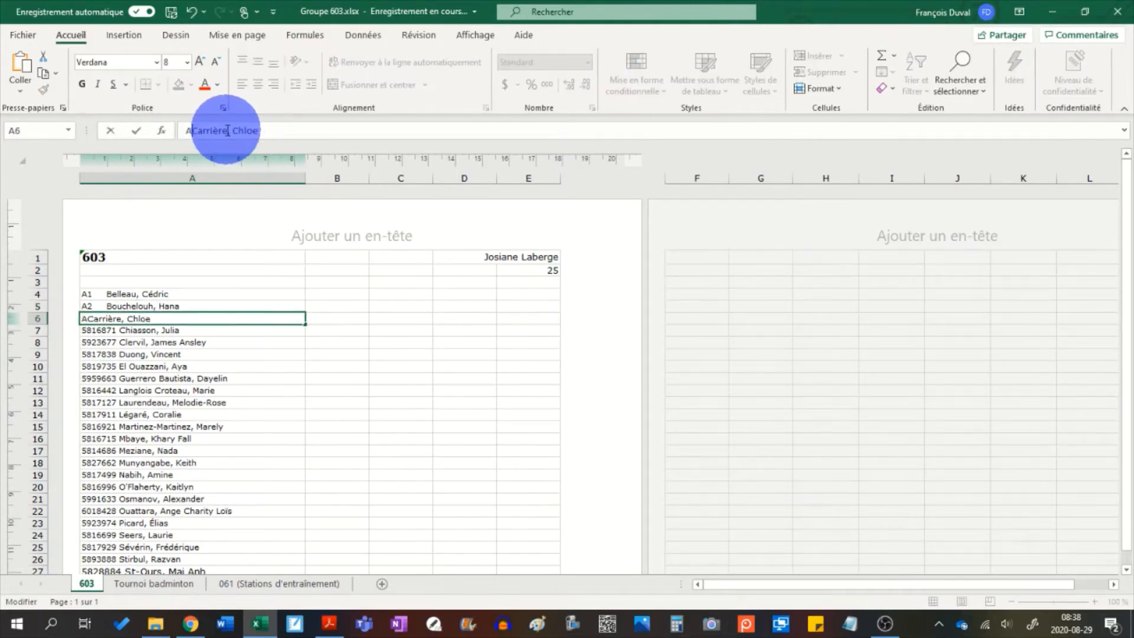
{"action": "key", "text": "Return"}
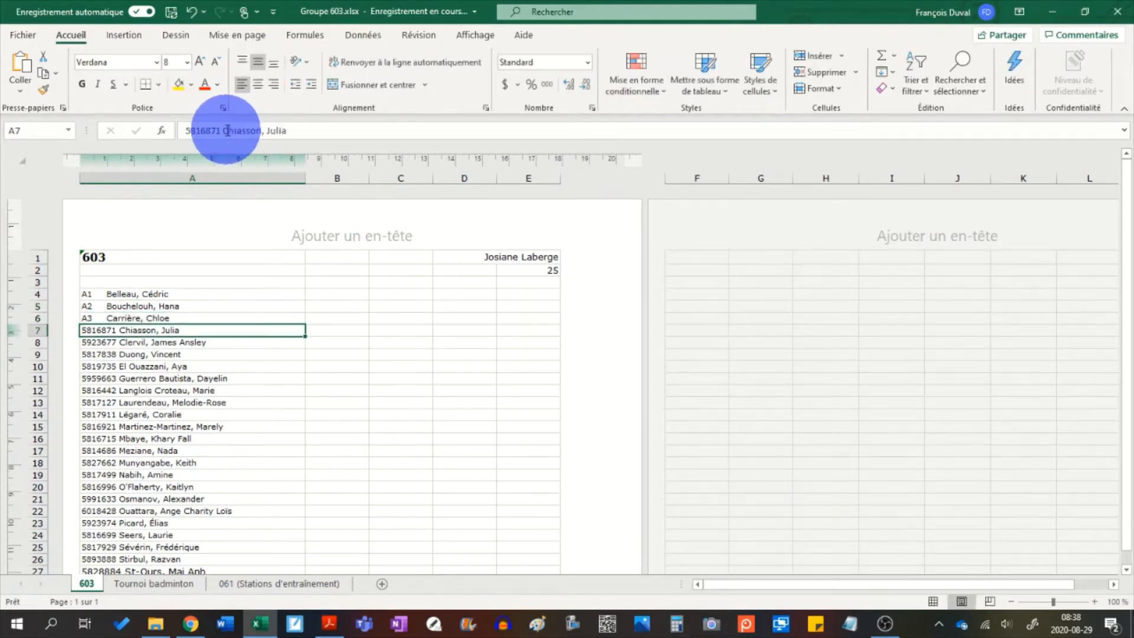
{"action": "left_click", "coordinate": [258, 127]}
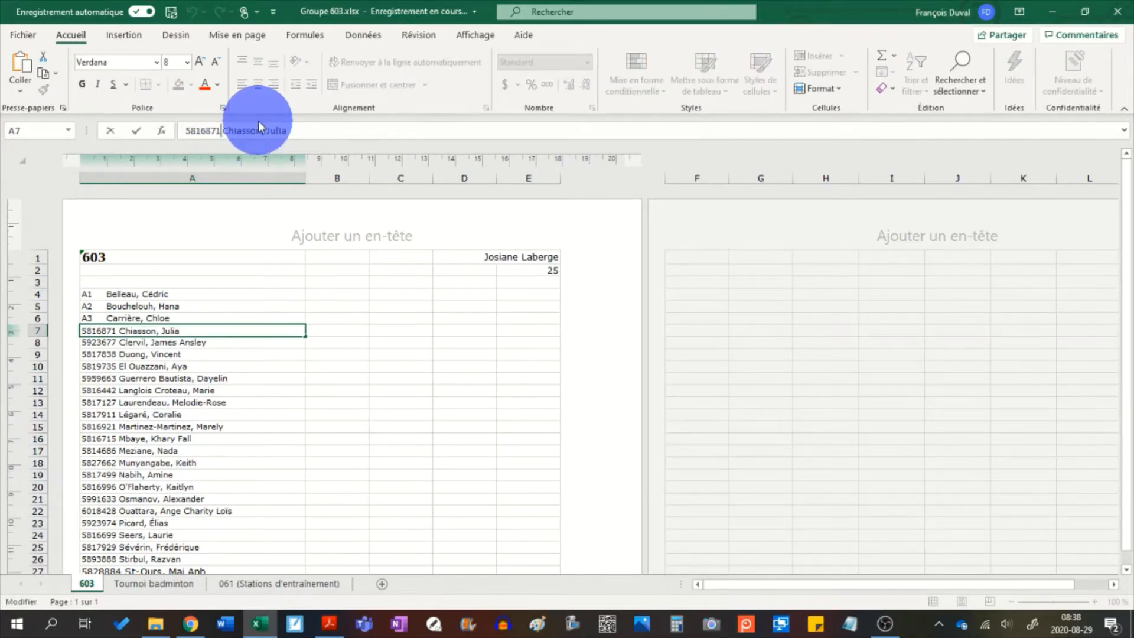
{"action": "key", "text": "shift+Home"}
{"action": "type", "text": "A4"}
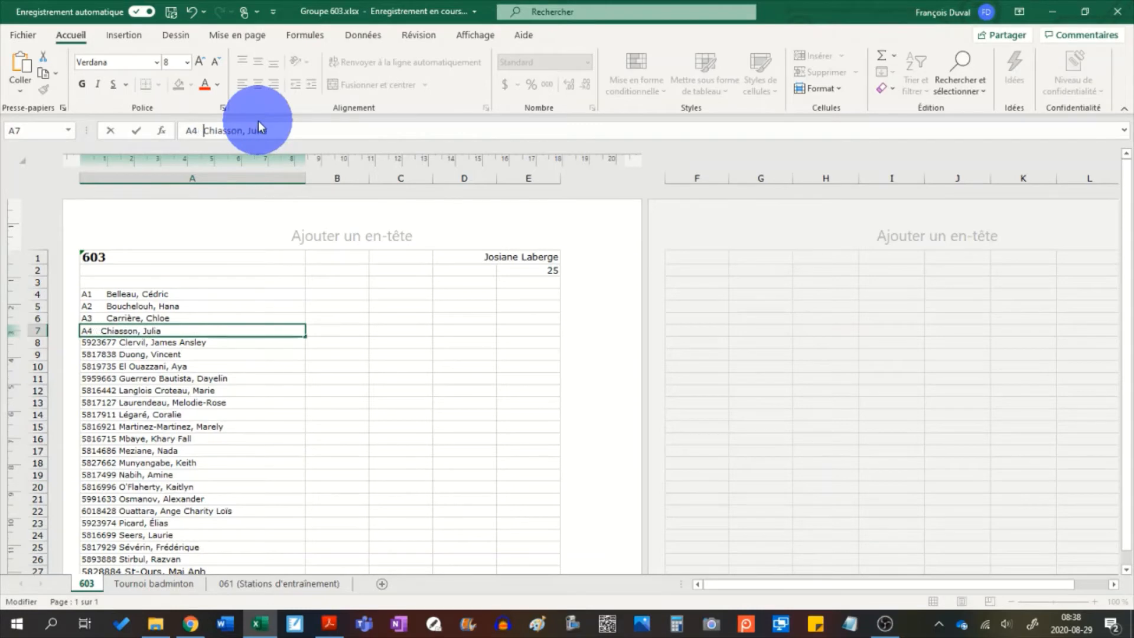
{"action": "key", "text": "Return"}
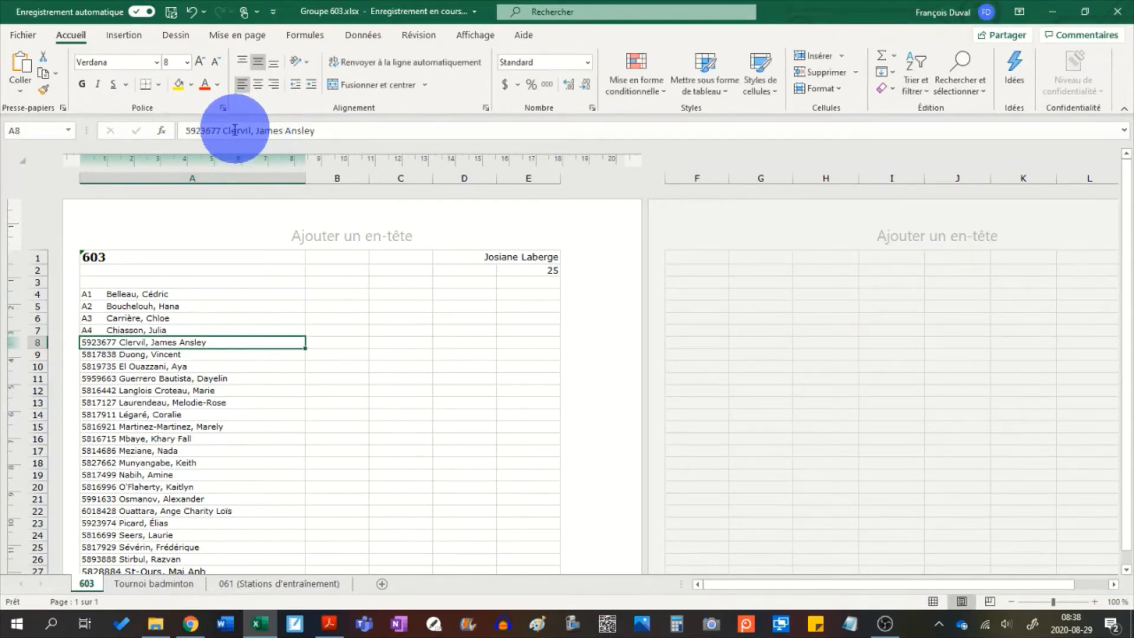
- Replace the file numbers in cells A8 and A9 with the codes A5 and A6, keeping the names aligned
{"action": "left_click", "coordinate": [260, 122]}
{"action": "key", "text": "shift+Home"}
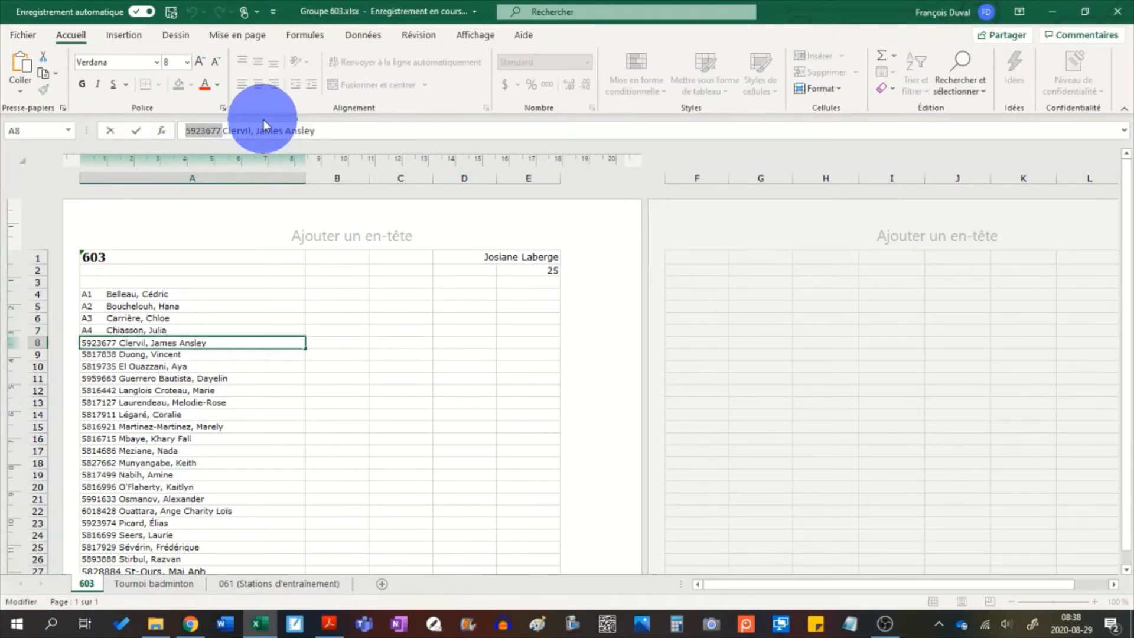
{"action": "type", "text": "A5"}
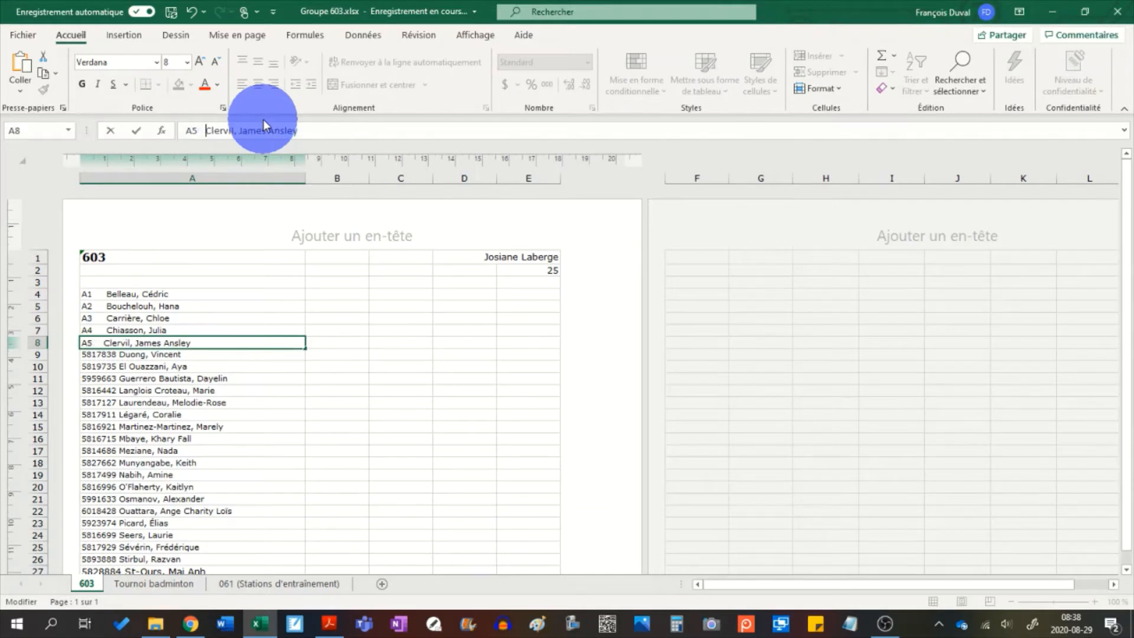
{"action": "key", "text": "Return"}
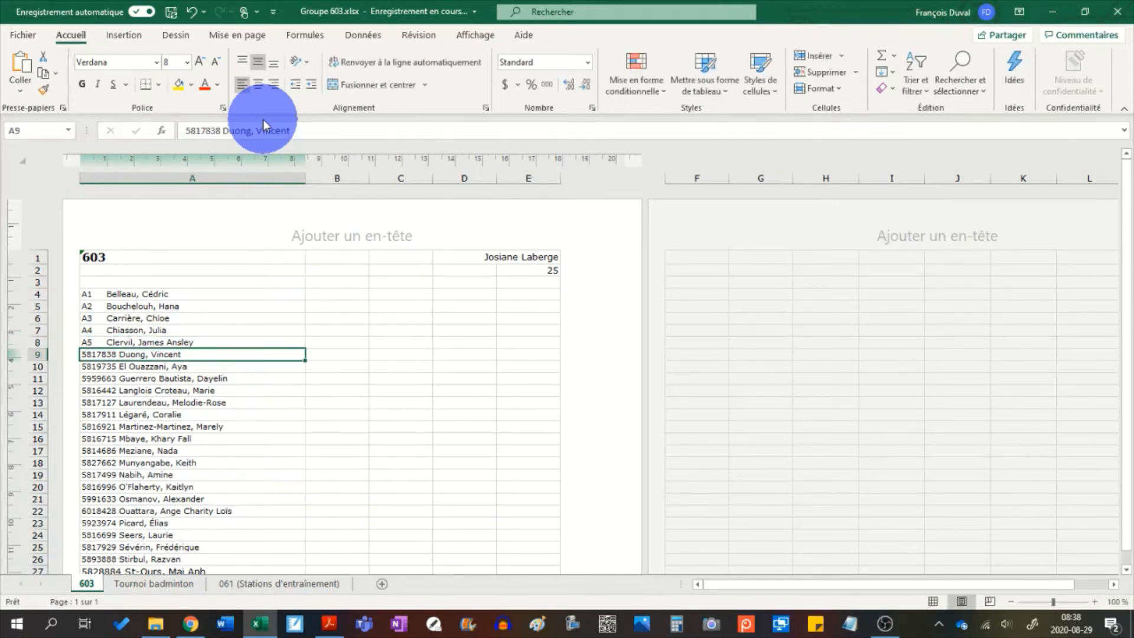
{"action": "left_click", "coordinate": [223, 130]}
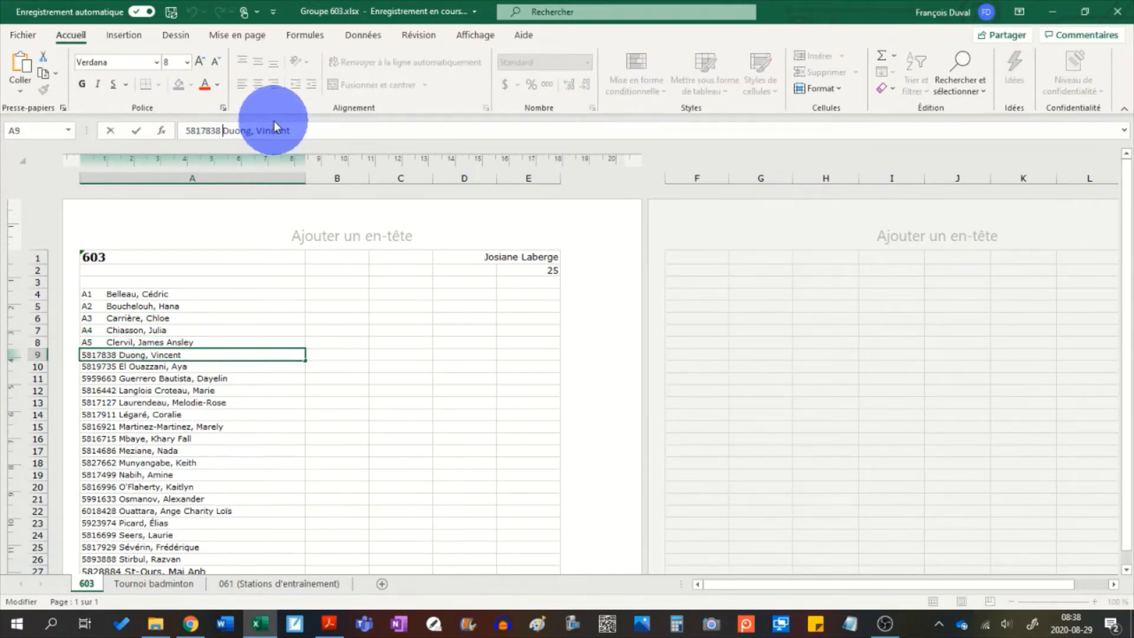
{"action": "key", "text": "shift+Home"}
{"action": "type", "text": "A6"}
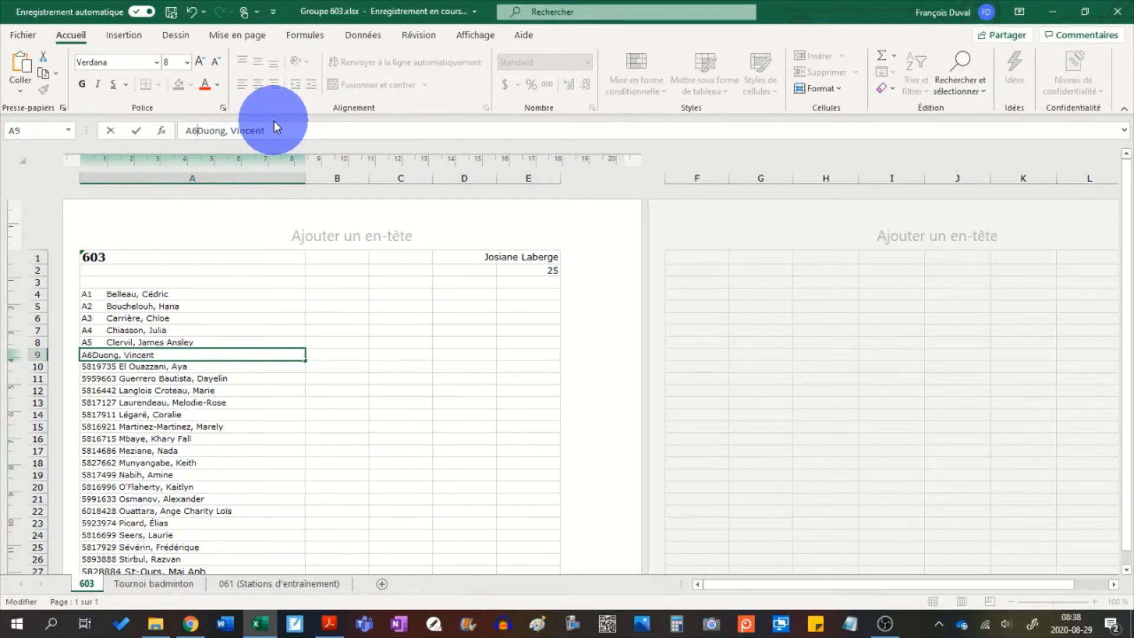
{"action": "key", "text": "Return"}
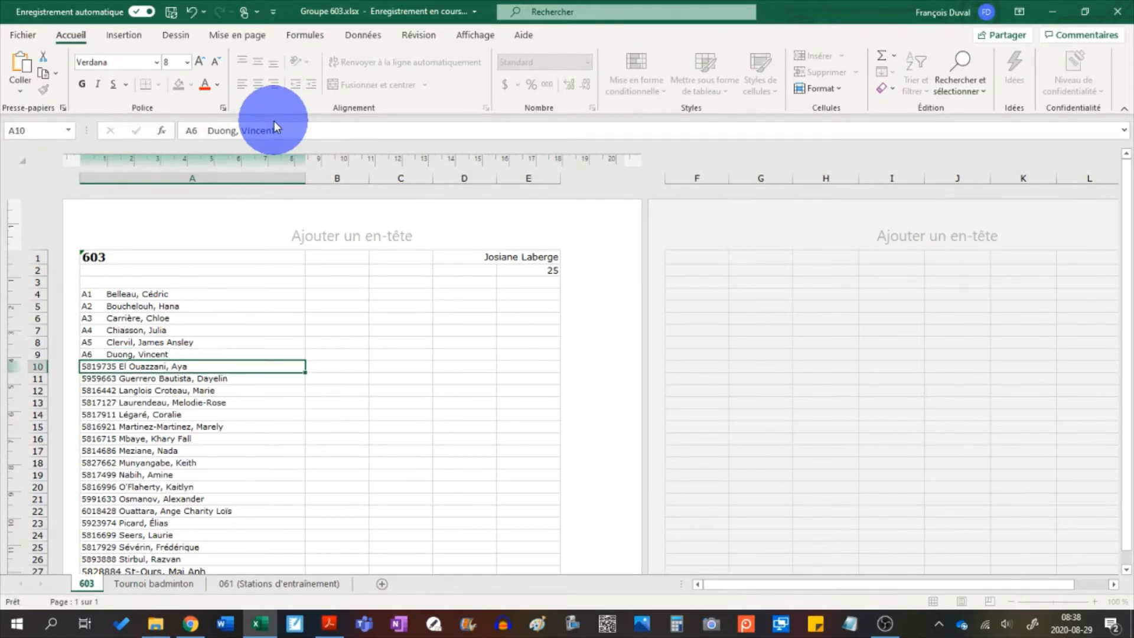
- Replace the file numbers in cells A10 and A11 with the codes A7 and A8, keeping the names aligned
{"action": "left_click", "coordinate": [223, 131]}
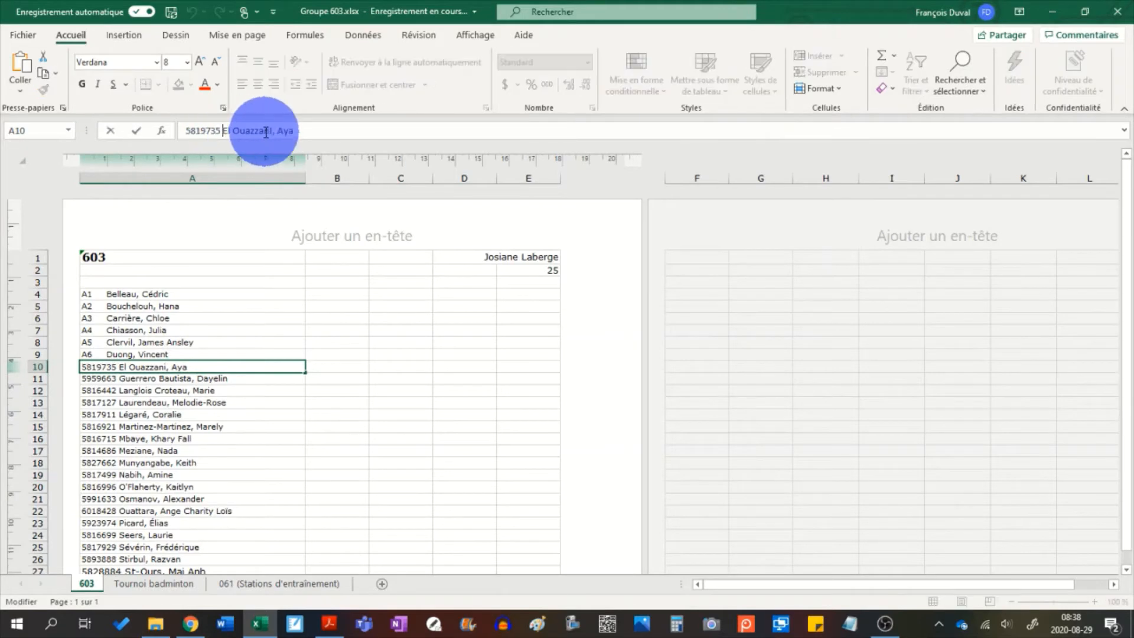
{"action": "key", "text": "shift+Home"}
{"action": "type", "text": "A7"}
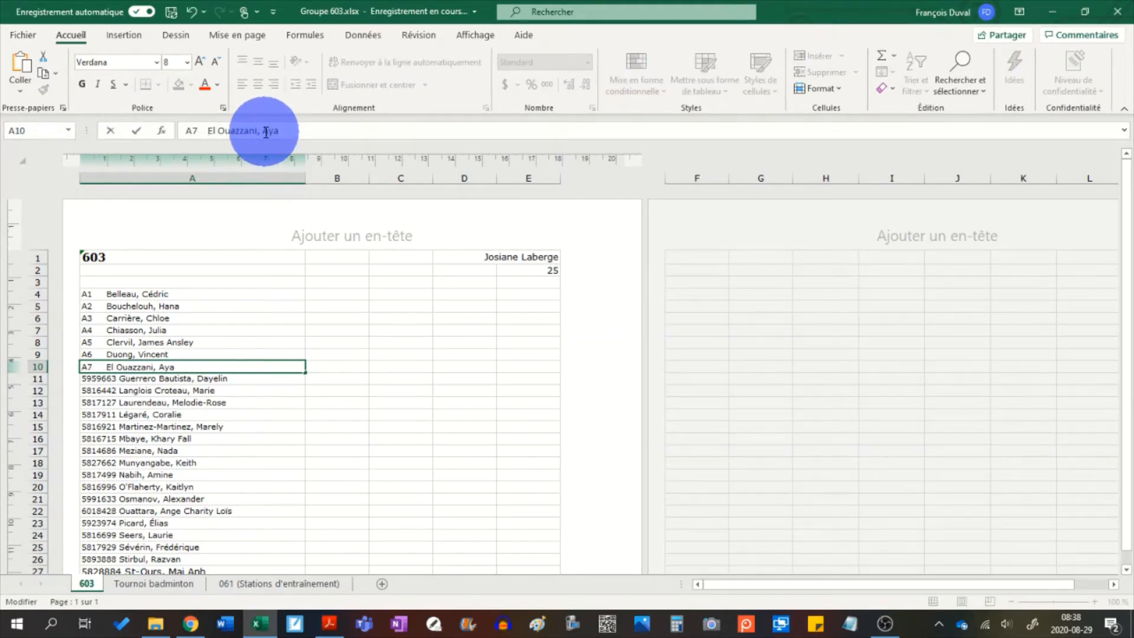
{"action": "key", "text": "Return"}
{"action": "left_click", "coordinate": [223, 131]}
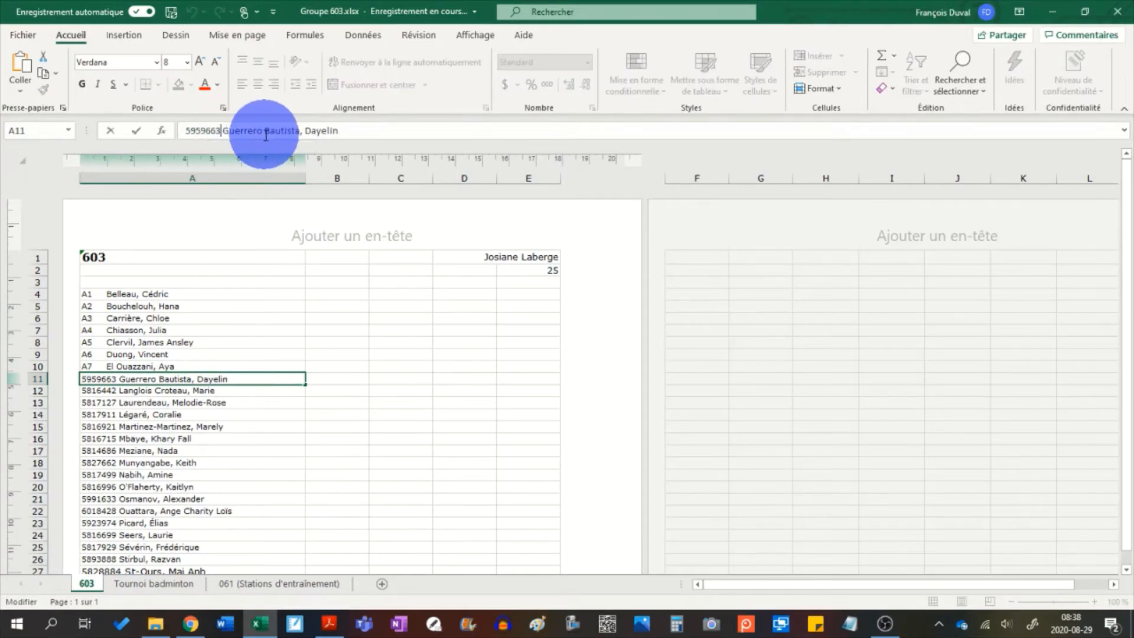
{"action": "key", "text": "shift+Home"}
{"action": "type", "text": "A8"}
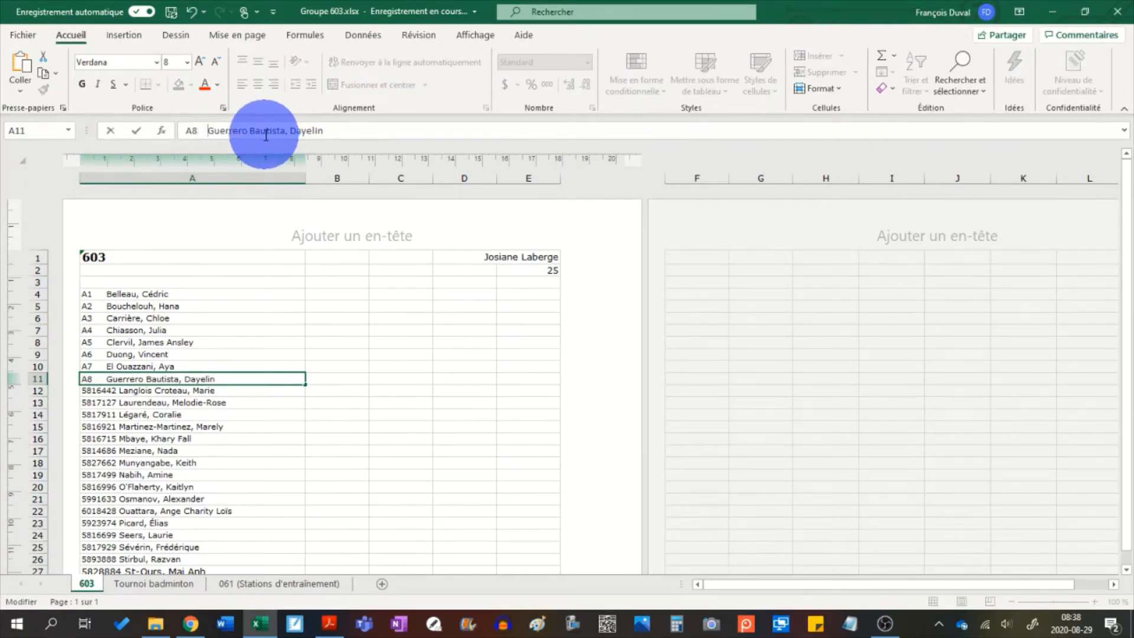
{"action": "key", "text": "Return"}
- Replace the file numbers in cells A12 and A13 with the codes A9 and A10, keeping the names aligned
{"action": "left_click", "coordinate": [223, 131]}
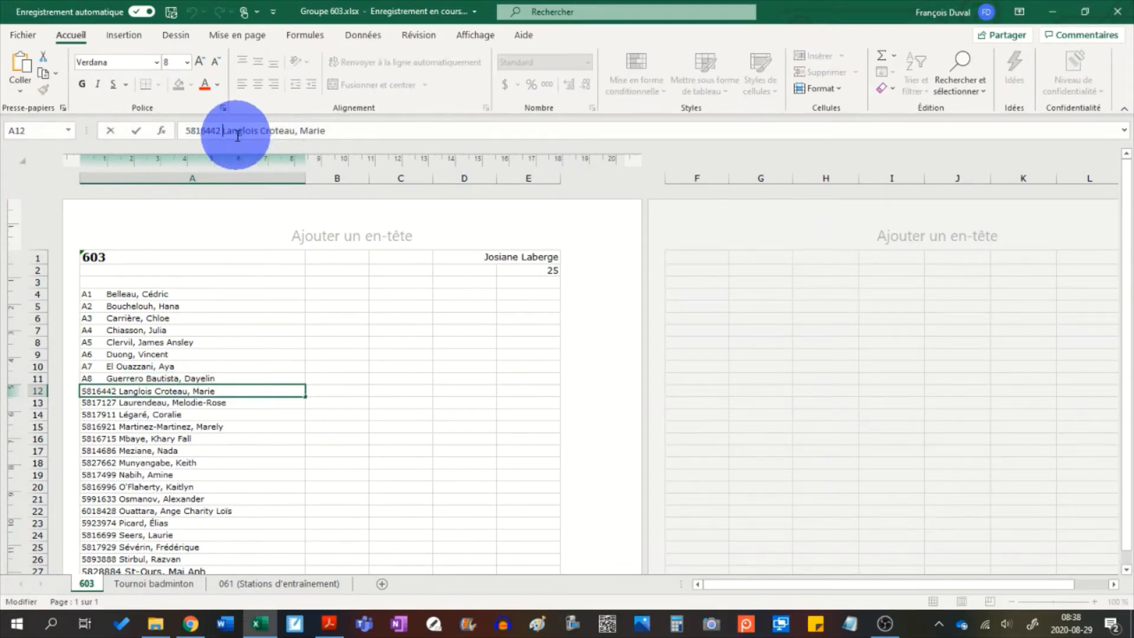
{"action": "key", "text": "shift+Home"}
{"action": "type", "text": "A9"}
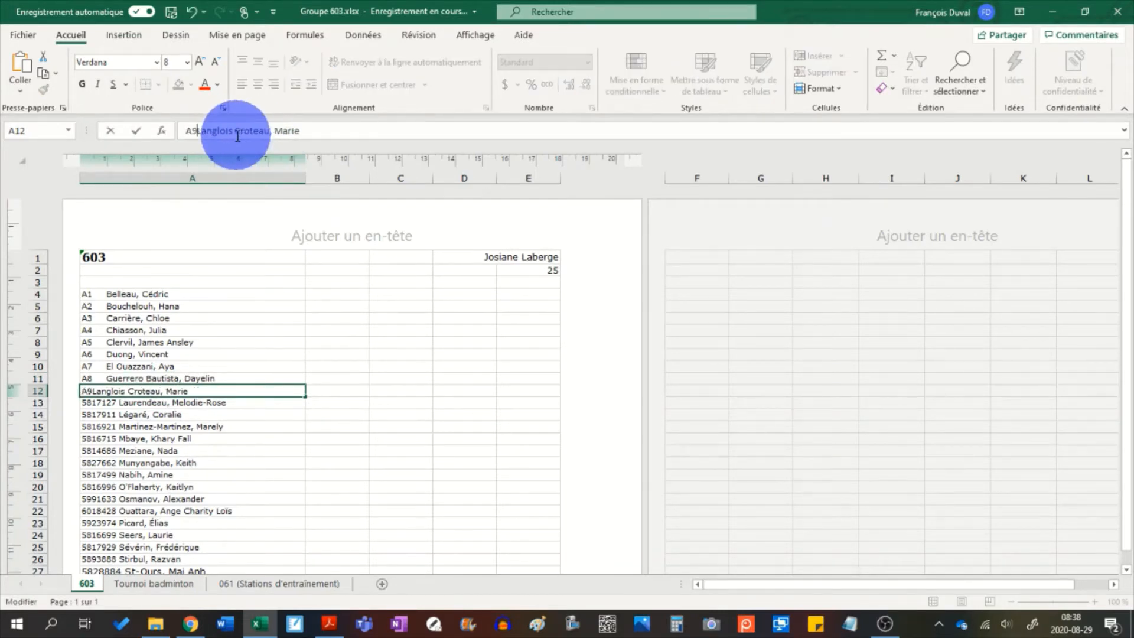
{"action": "key", "text": "Return"}
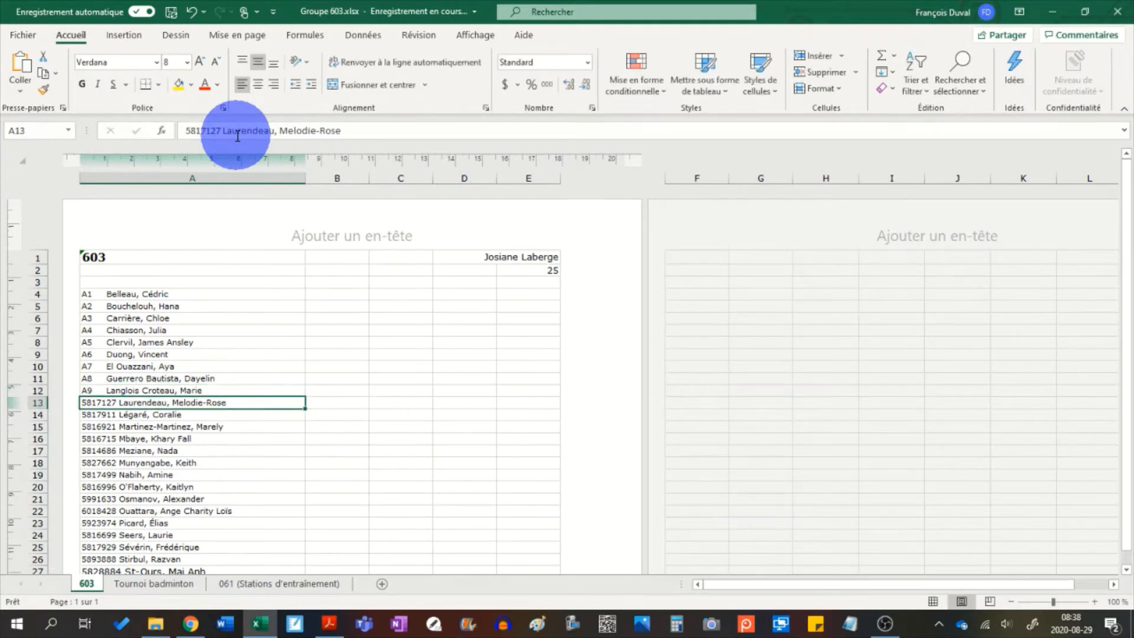
{"action": "left_click", "coordinate": [227, 131]}
{"action": "key", "text": "shift+Home"}
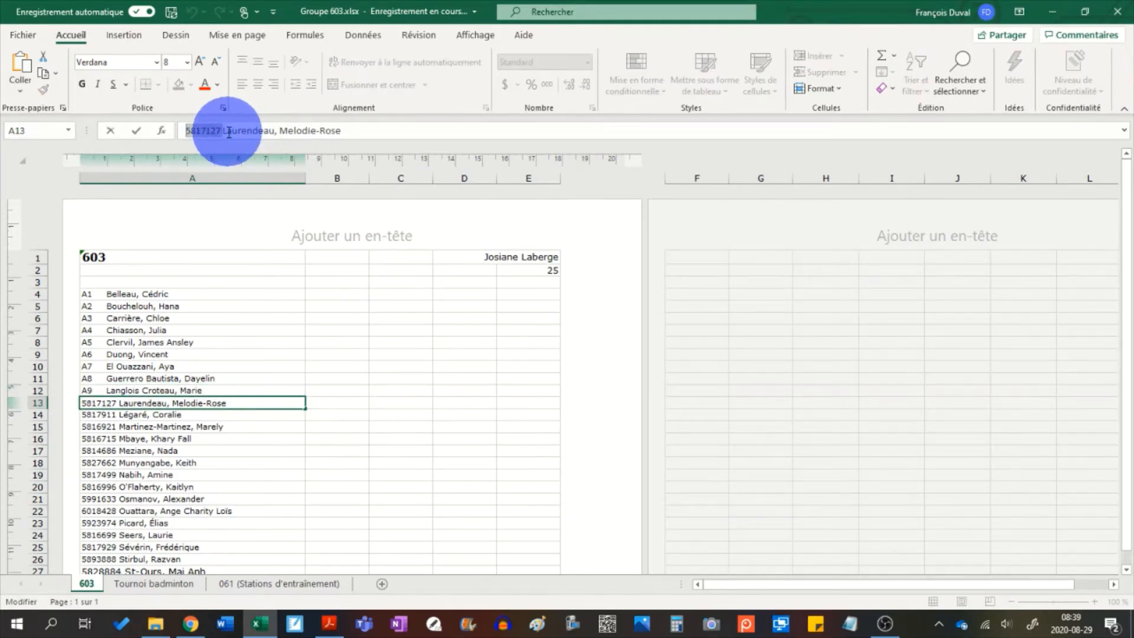
{"action": "type", "text": "A10"}
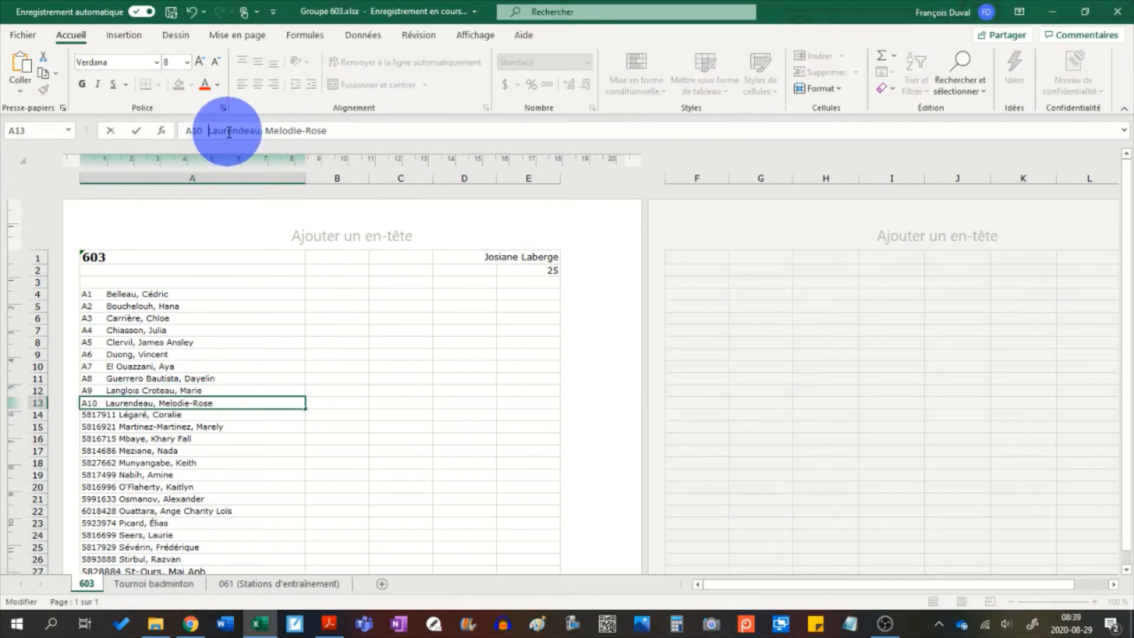
{"action": "key", "text": "Return"}
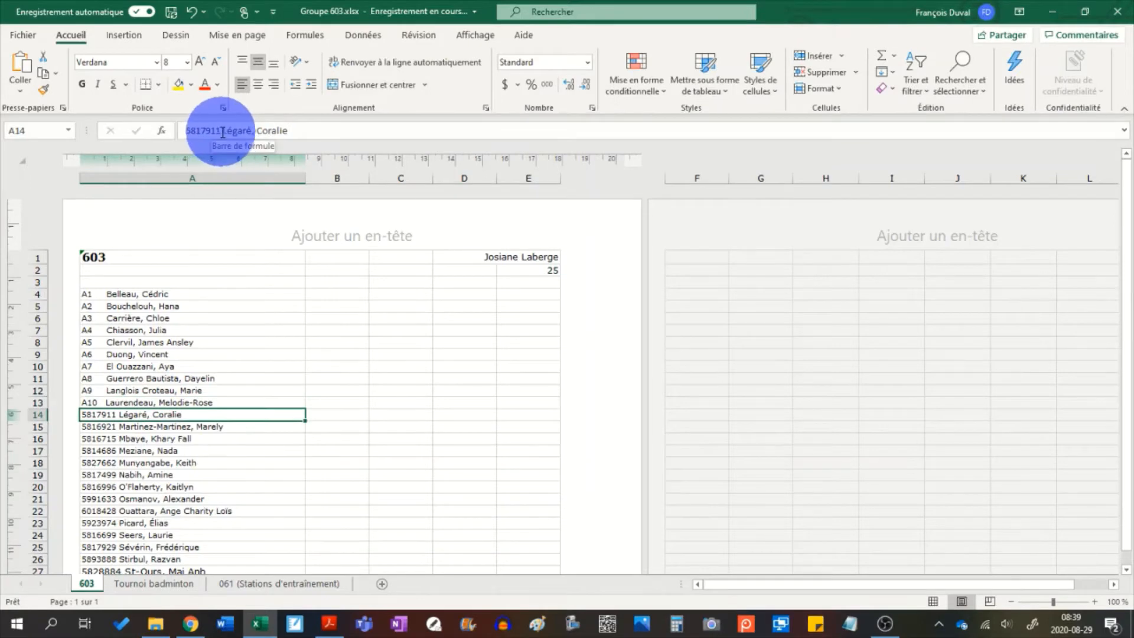
- Replace the file numbers in cells A14 and A15 with the codes B1 and B2, keeping the names aligned
{"action": "left_click", "coordinate": [227, 130]}
{"action": "type", "text": "B1"}
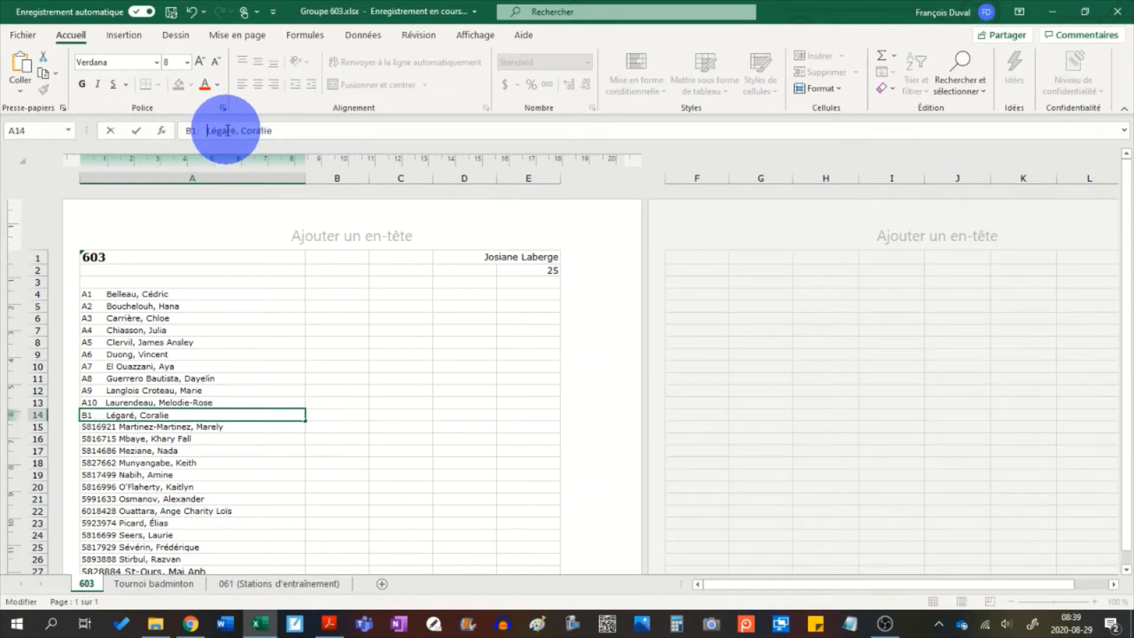
{"action": "key", "text": "Return"}
{"action": "left_click", "coordinate": [222, 130]}
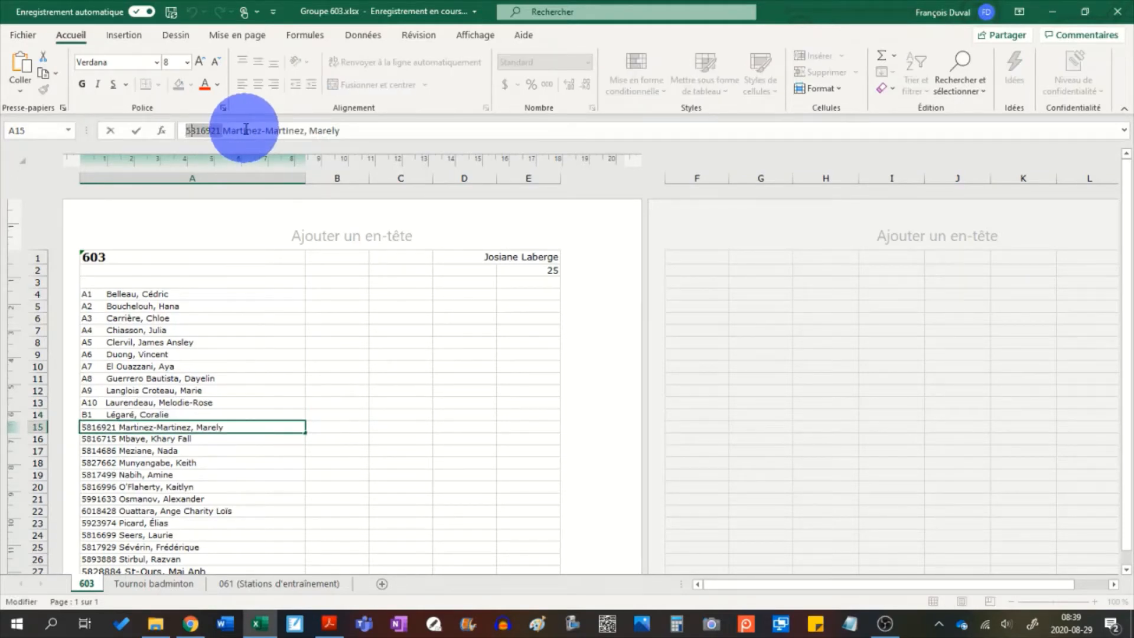
{"action": "type", "text": "B2"}
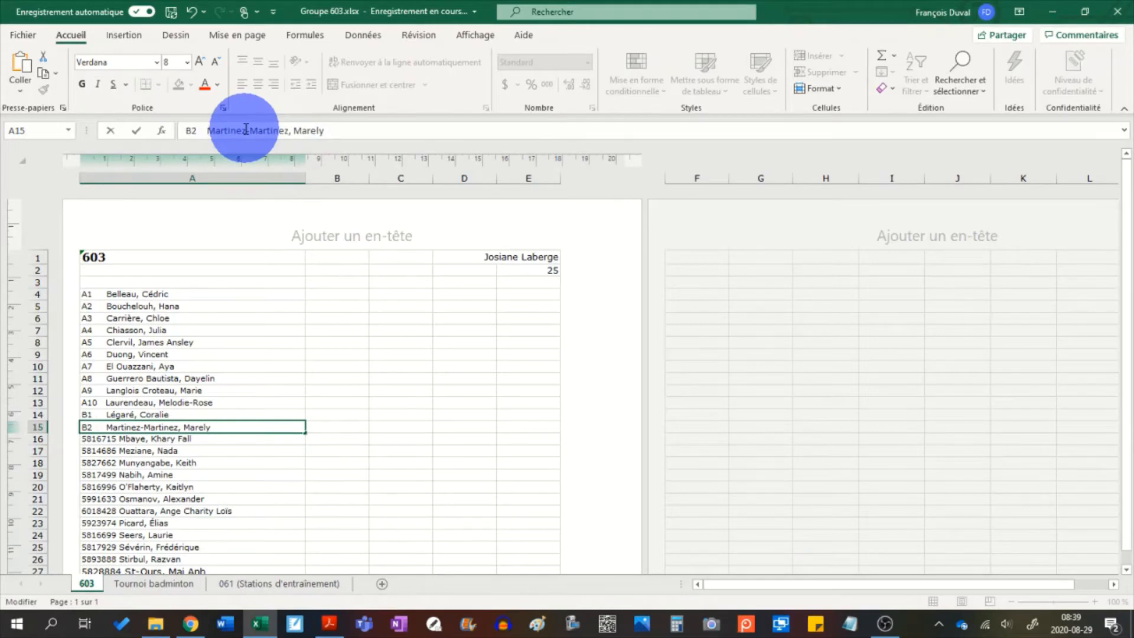
{"action": "key", "text": "Return"}
- Replace the file numbers in cells A16 and A17 with the codes B3 and B4, keeping the names aligned
{"action": "left_click", "coordinate": [224, 130]}
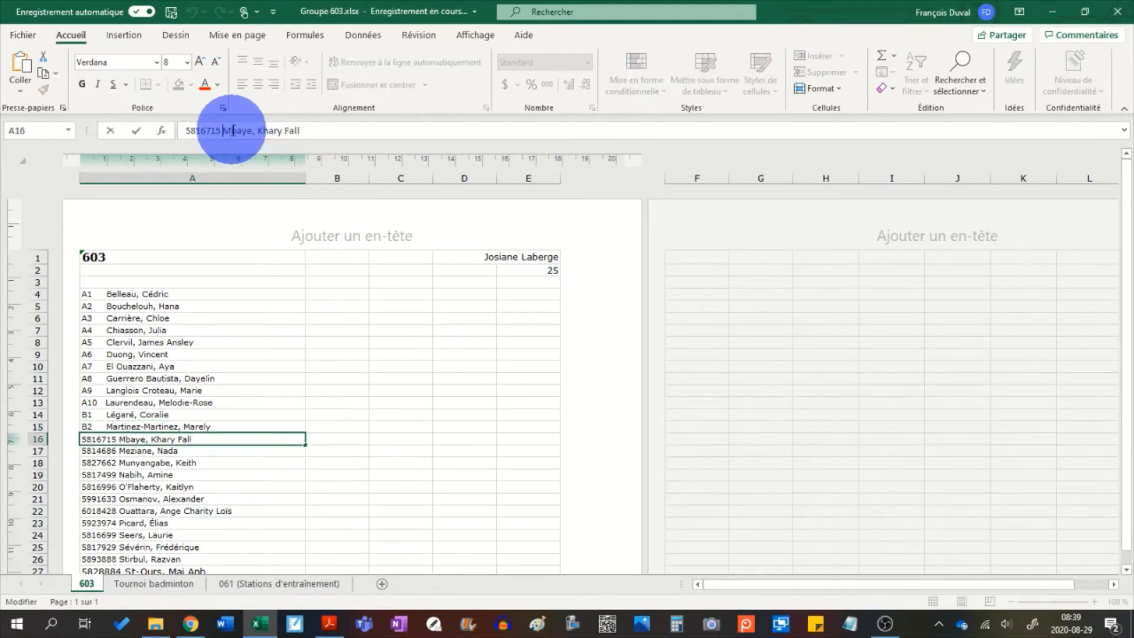
{"action": "type", "text": "B"}
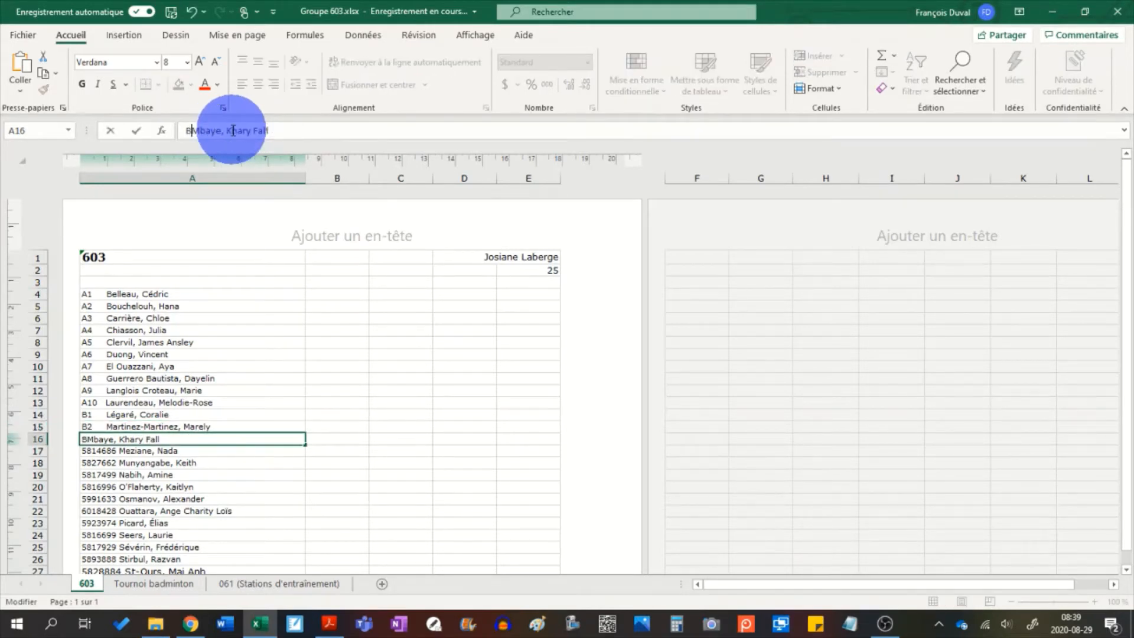
{"action": "type", "text": "3"}
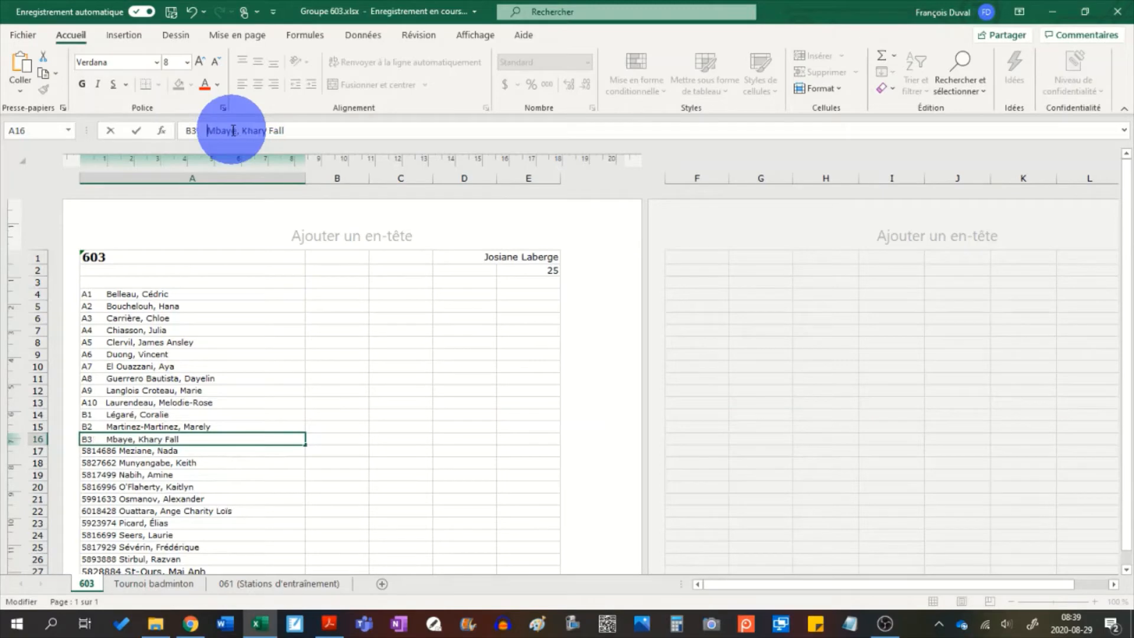
{"action": "key", "text": "ctrl+Return"}
{"action": "key", "text": "Down"}
{"action": "left_click", "coordinate": [225, 131]}
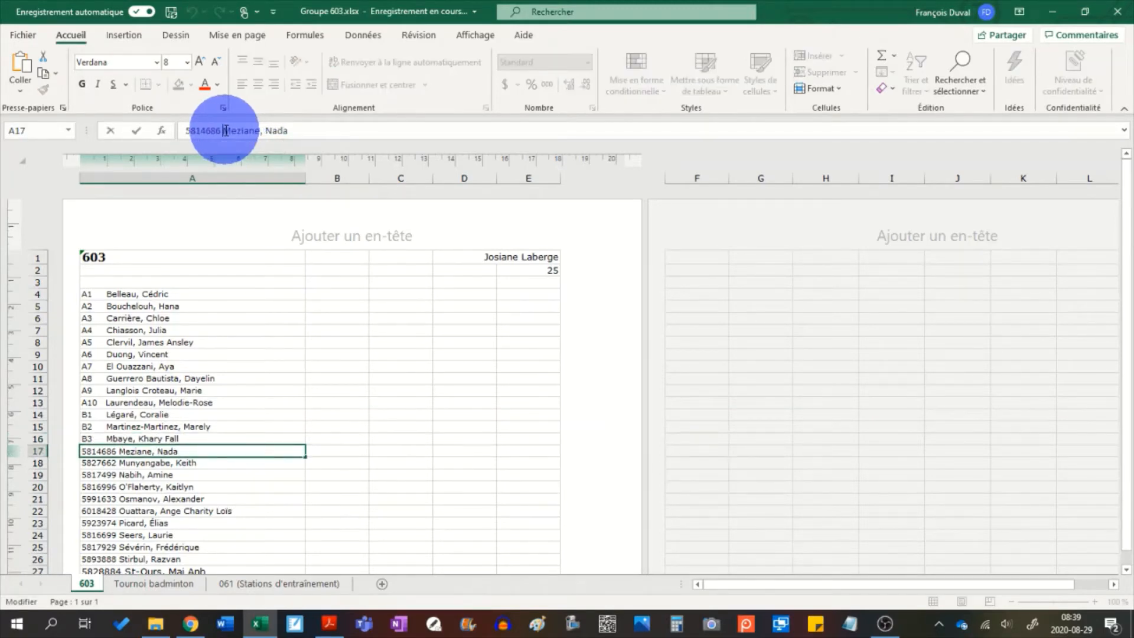
{"action": "type", "text": "B4"}
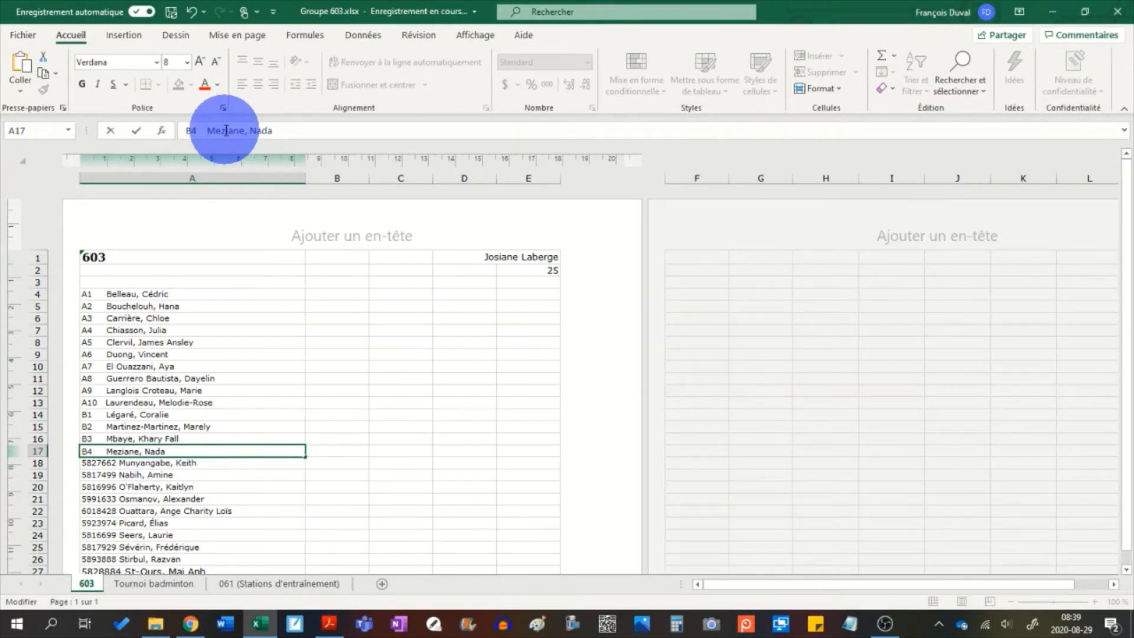
{"action": "key", "text": "Return"}
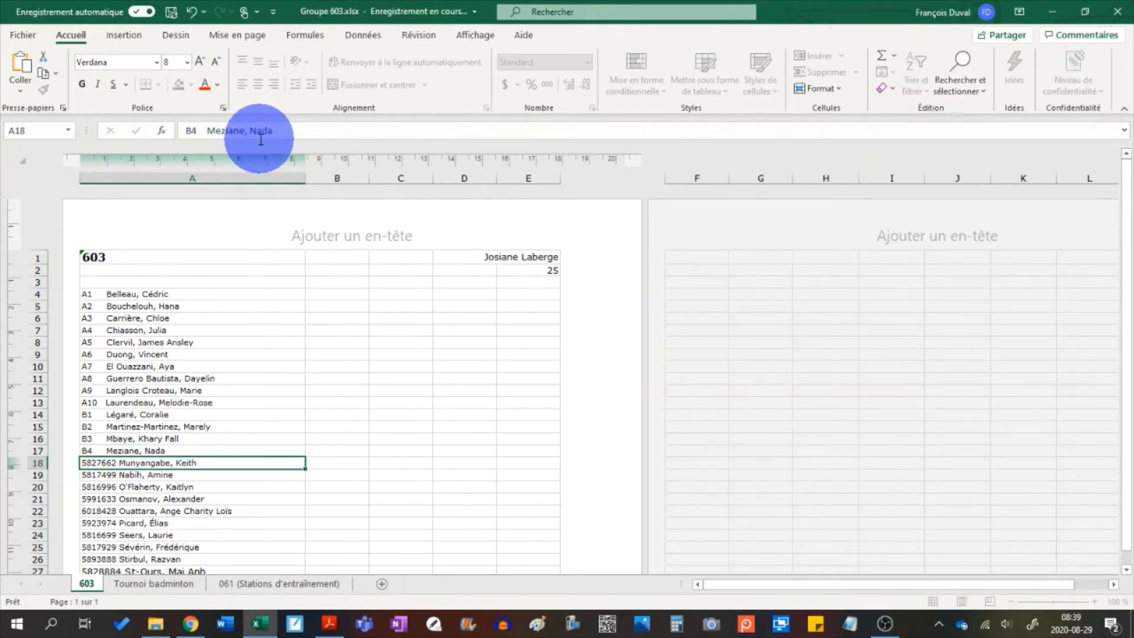
- Replace the file numbers in cells A18 and A19 with the codes B5 and B6, keeping the names aligned
{"action": "left_click", "coordinate": [224, 131]}
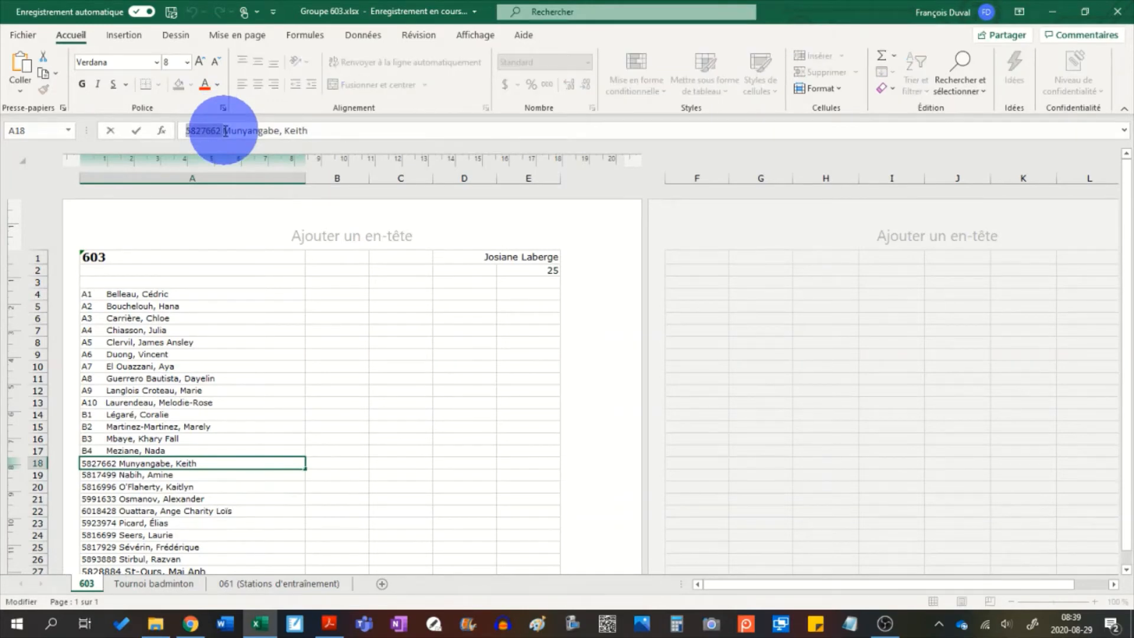
{"action": "type", "text": "B5"}
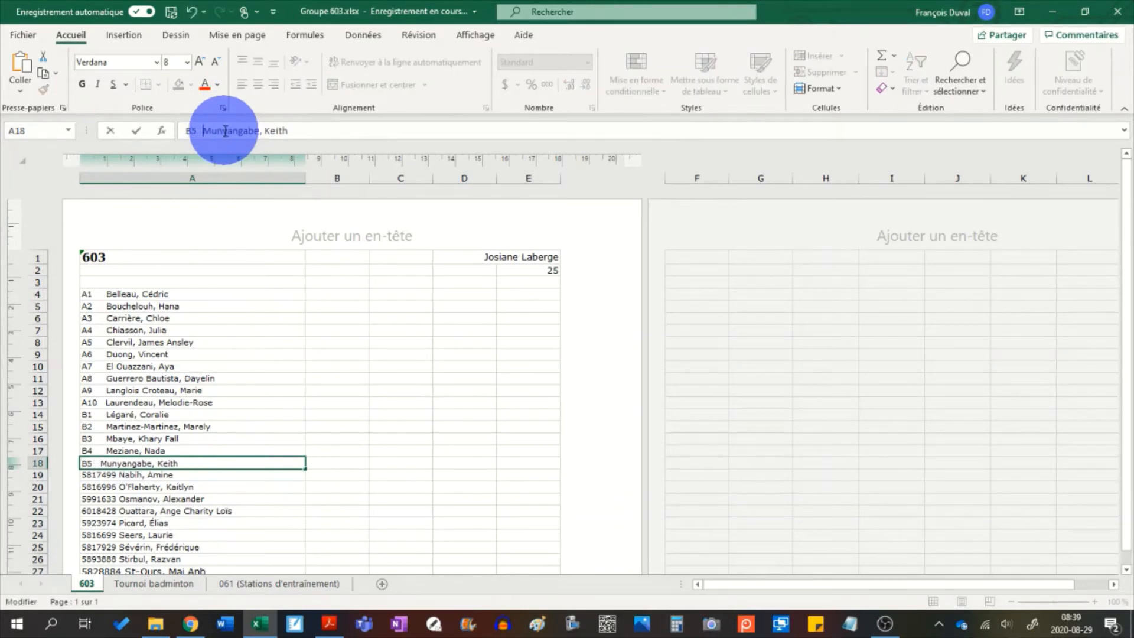
{"action": "key", "text": "Return"}
{"action": "left_click", "coordinate": [224, 131]}
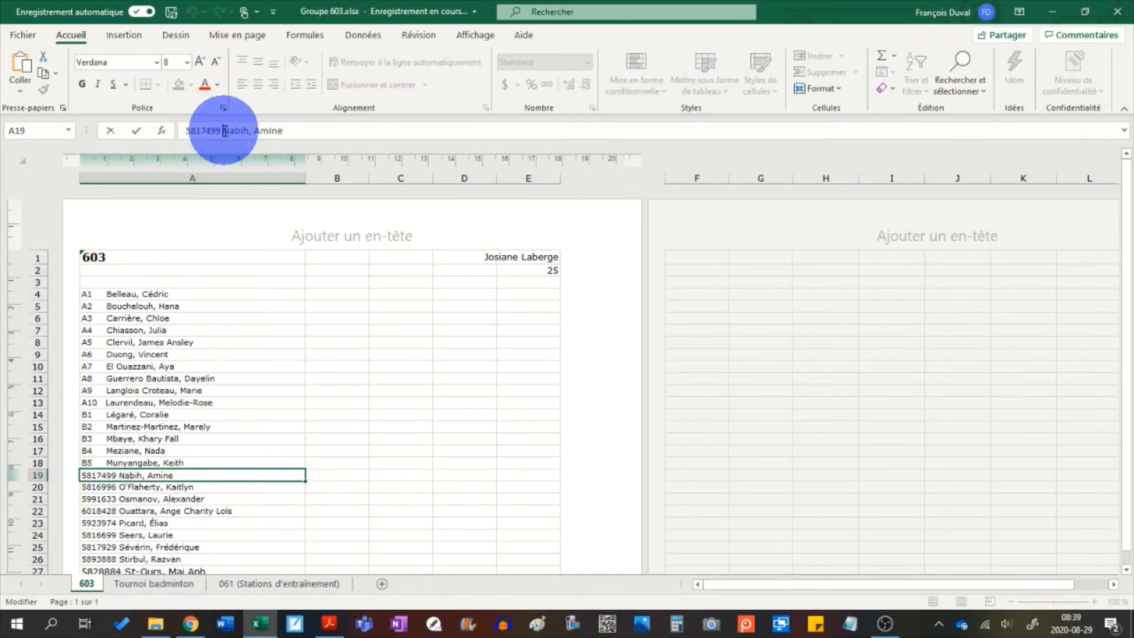
{"action": "key", "text": "shift+Home"}
{"action": "type", "text": "B6"}
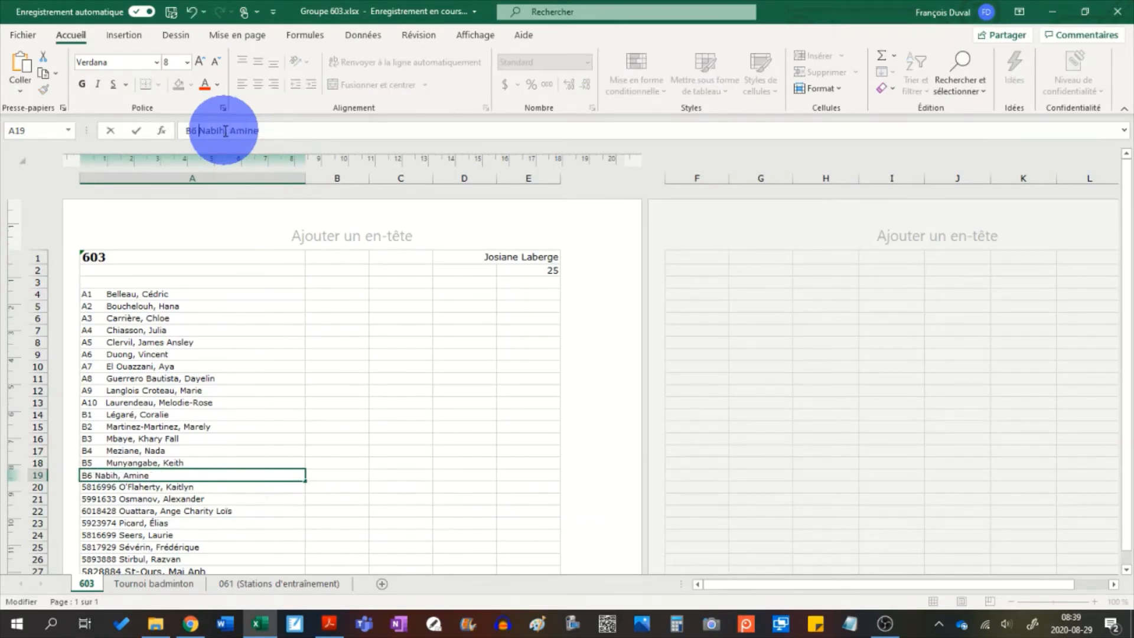
{"action": "key", "text": "Return"}
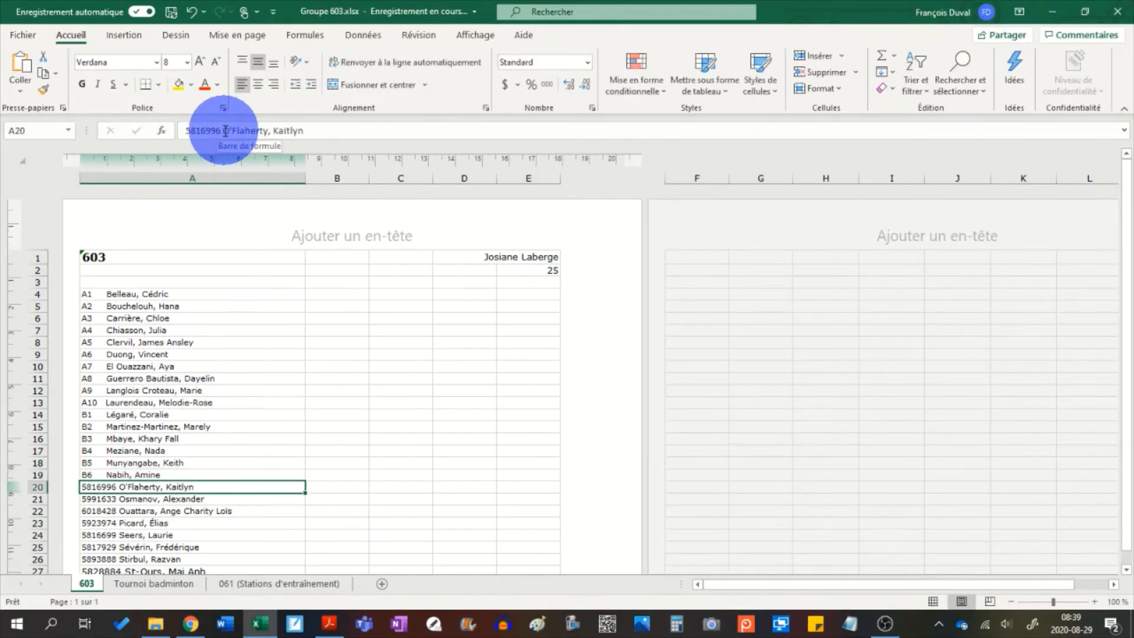
- Replace the file numbers in cells A20 and A21 with the codes B7 and B8, keeping the names aligned
{"action": "left_click", "coordinate": [225, 131]}
{"action": "key", "text": "shift+Home"}
{"action": "type", "text": "B7"}
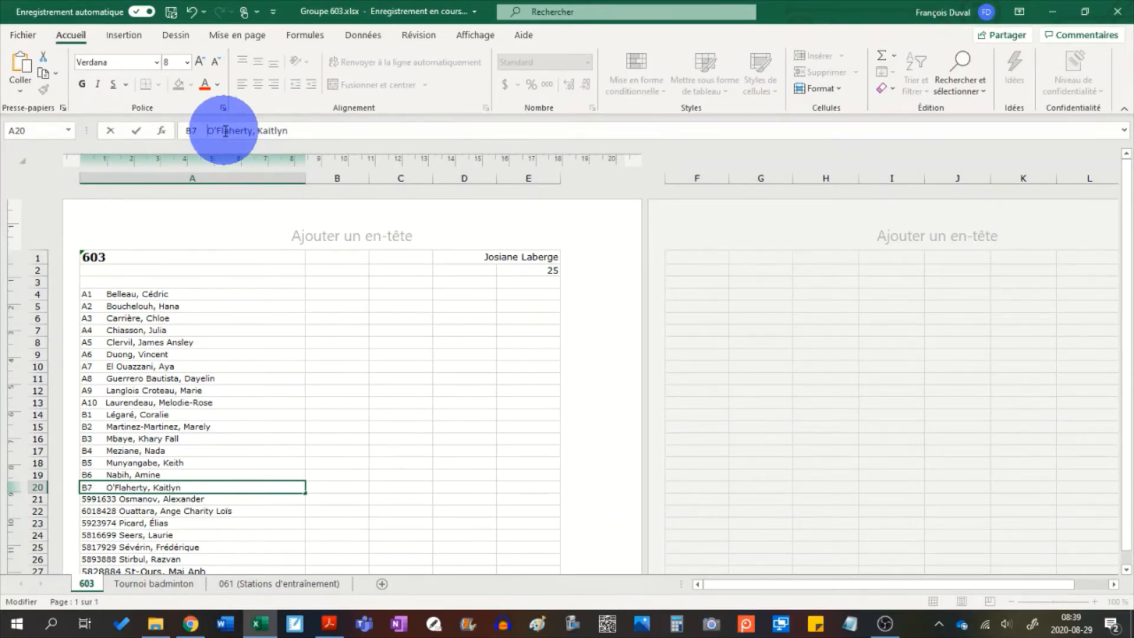
{"action": "key", "text": "Return"}
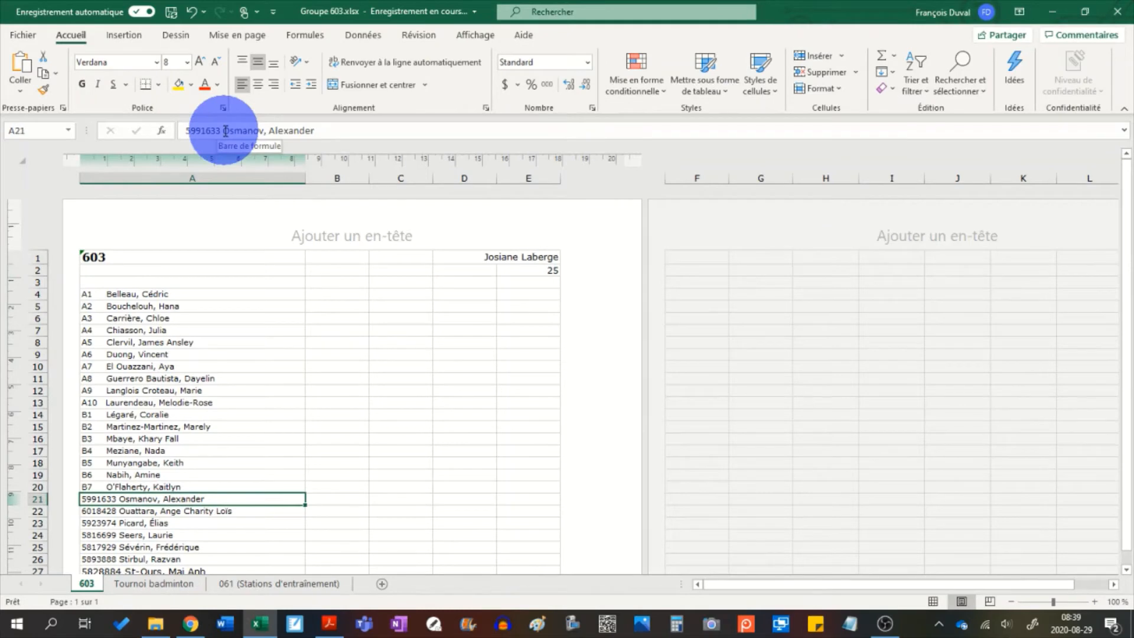
{"action": "left_click", "coordinate": [225, 131]}
{"action": "key", "text": "shift+Home"}
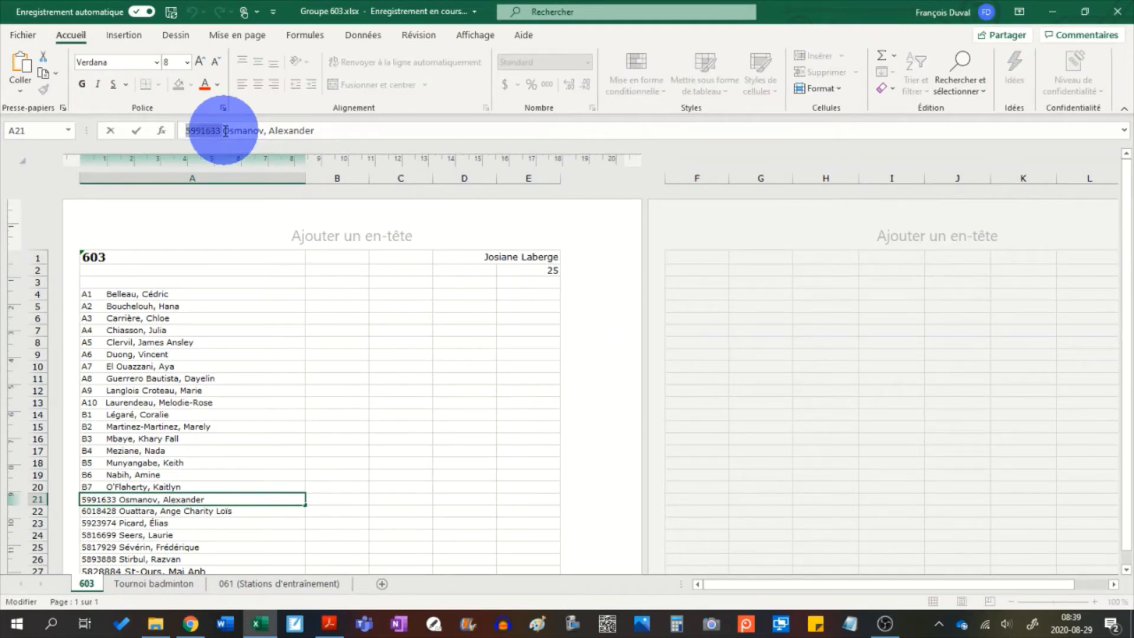
{"action": "type", "text": "B8"}
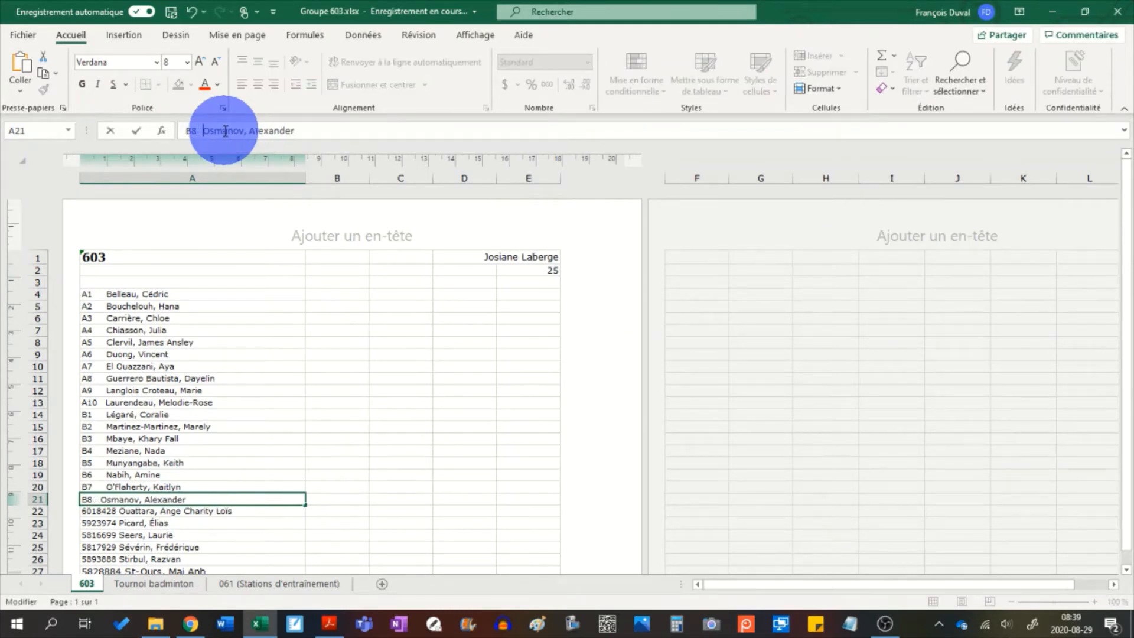
{"action": "key", "text": "ctrl+Return"}
{"action": "key", "text": "Return"}
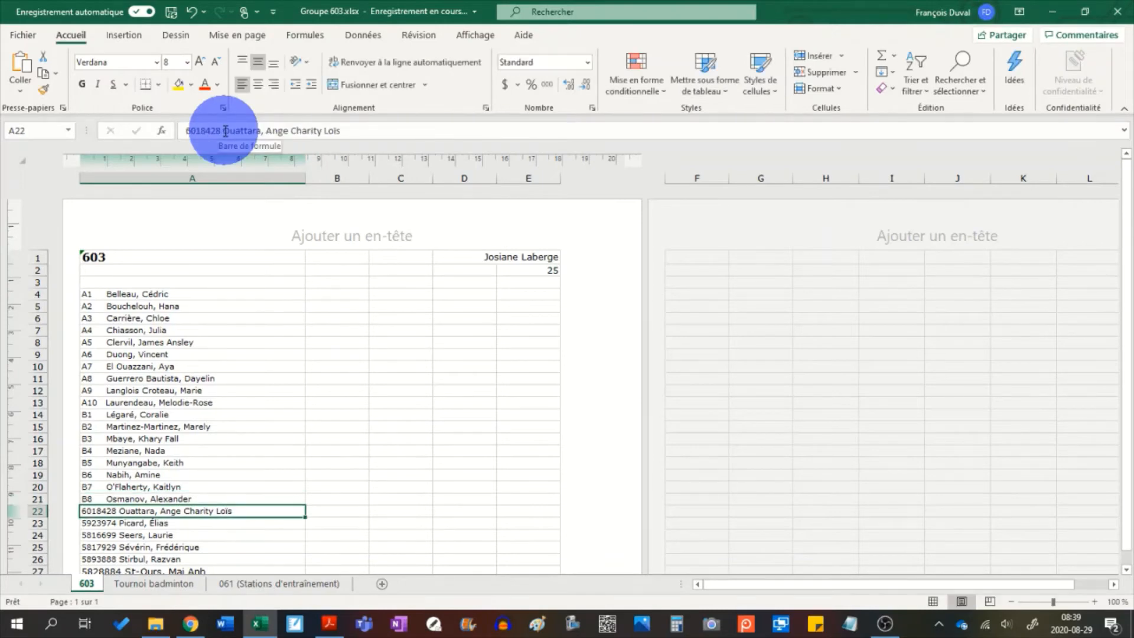
- Replace the file numbers in cells A22 and A23 with the codes B9 and B10, keeping the names aligned
{"action": "left_click", "coordinate": [225, 130]}
{"action": "key", "text": "shift+Home"}
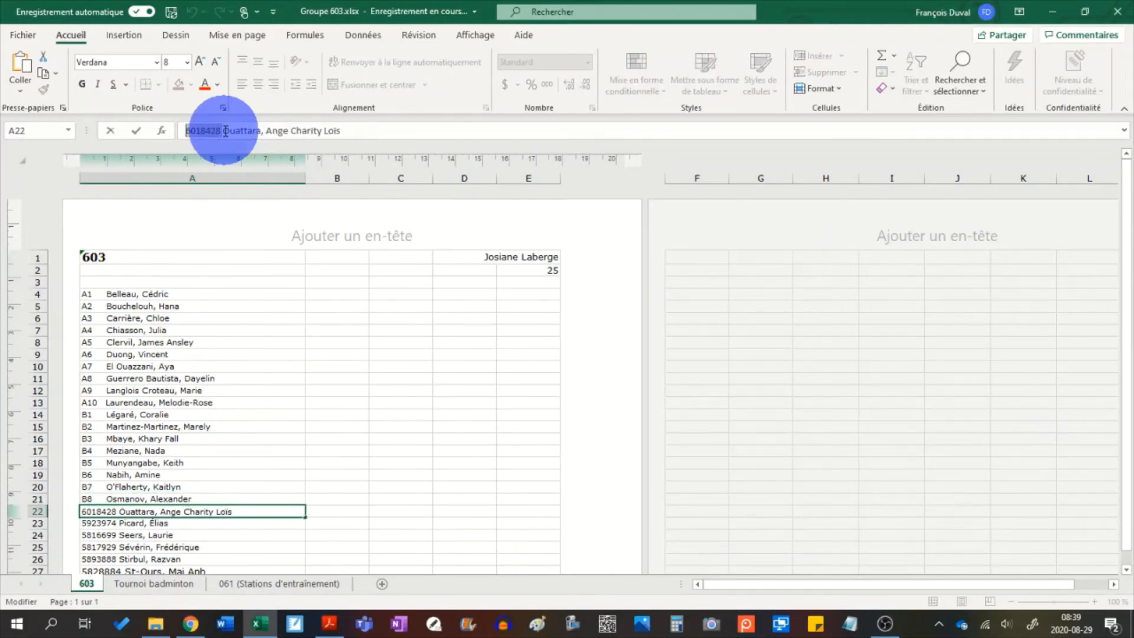
{"action": "type", "text": "B9"}
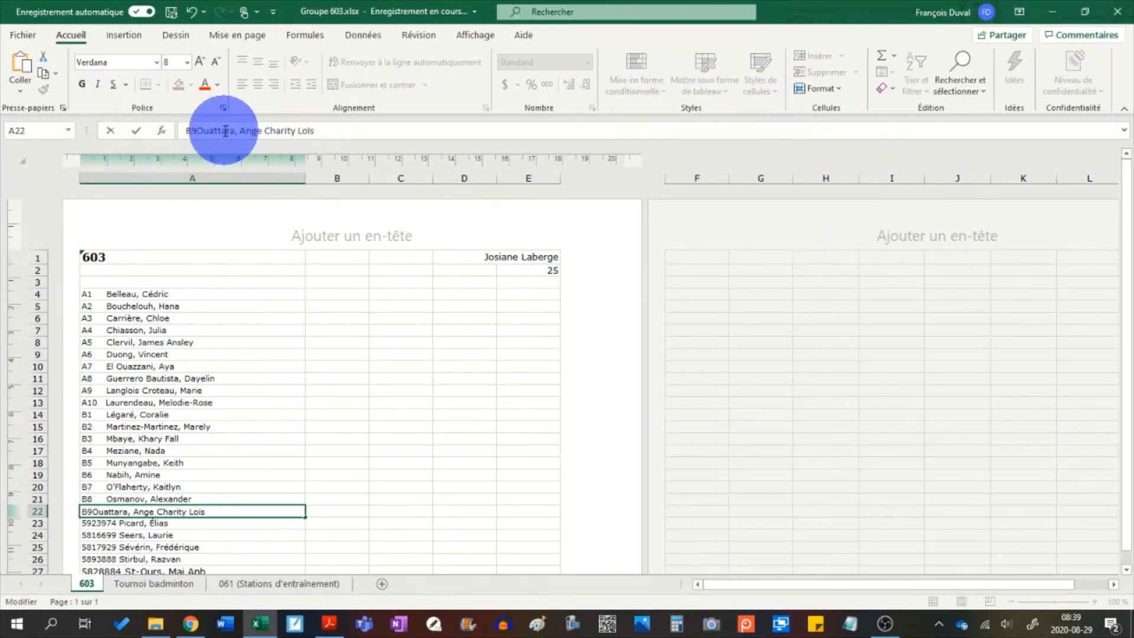
{"action": "key", "text": "Return"}
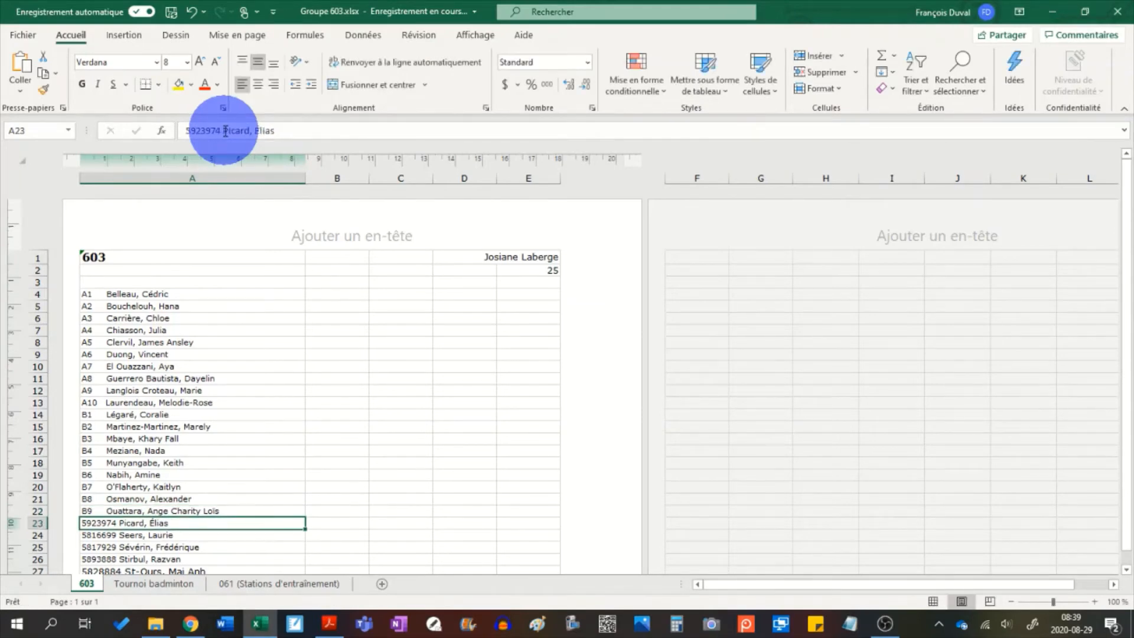
{"action": "left_click", "coordinate": [225, 130]}
{"action": "key", "text": "shift+Home"}
{"action": "key", "text": "BackSpace"}
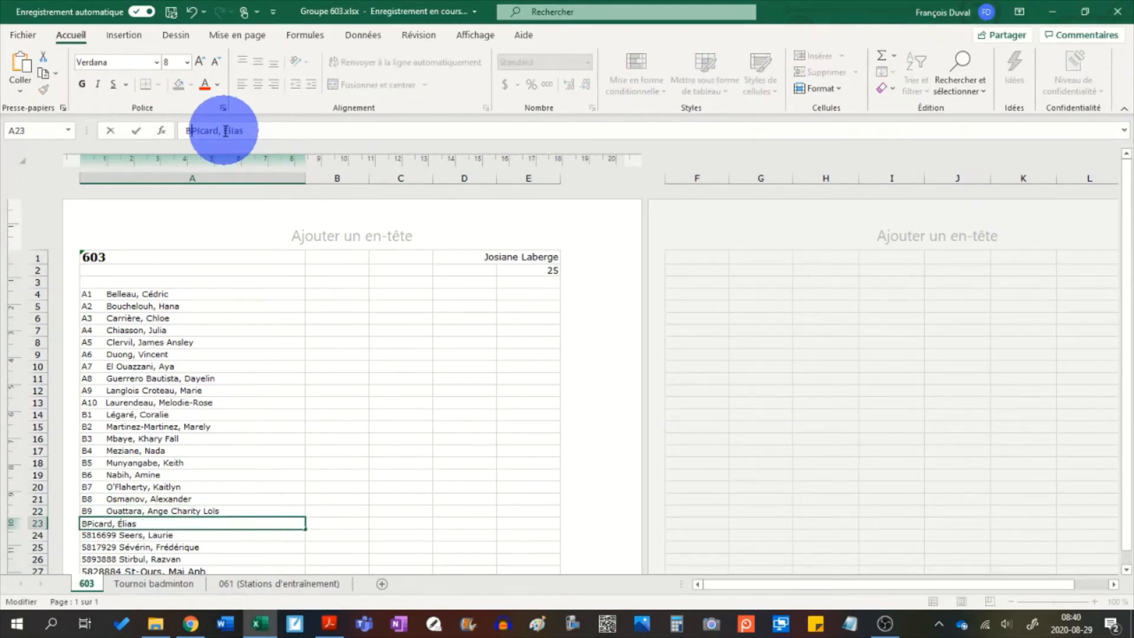
{"action": "type", "text": "B10"}
{"action": "key", "text": "Return"}
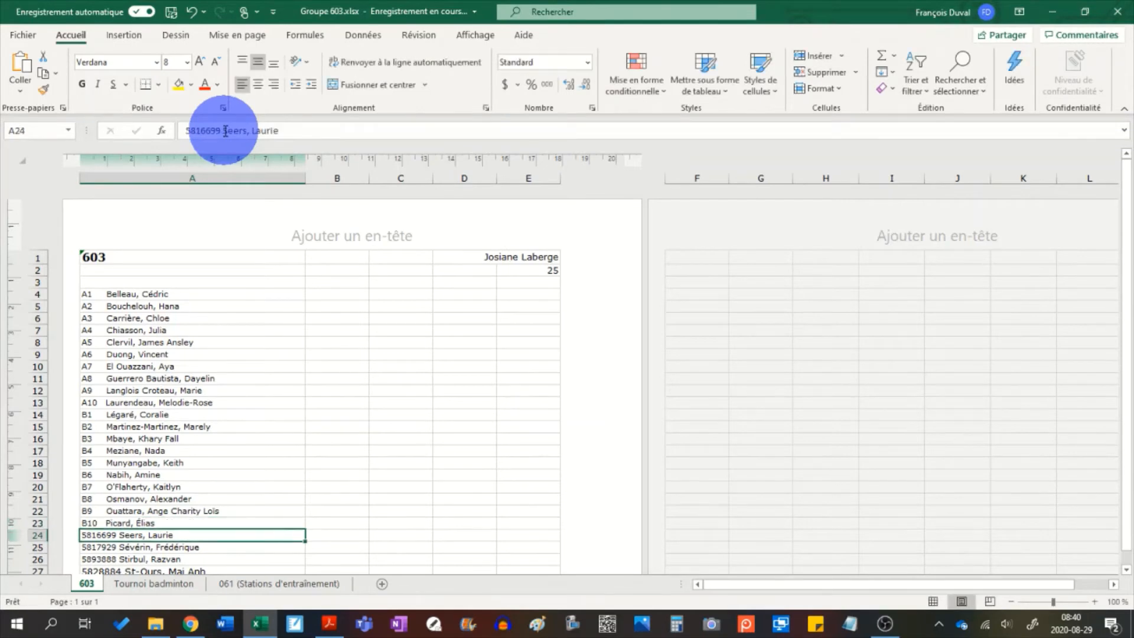
- Replace the file numbers in cells A24 and A25 with the codes C1 and C2, keeping the names aligned
{"action": "left_click", "coordinate": [225, 130]}
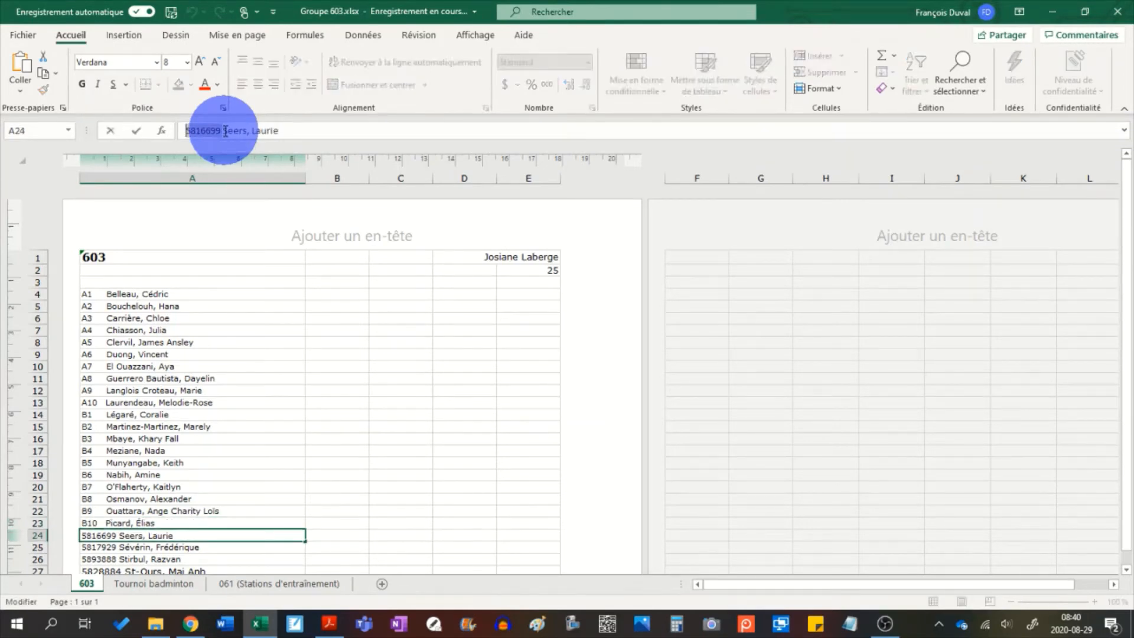
{"action": "key", "text": "BackSpace"}
{"action": "type", "text": "C1"}
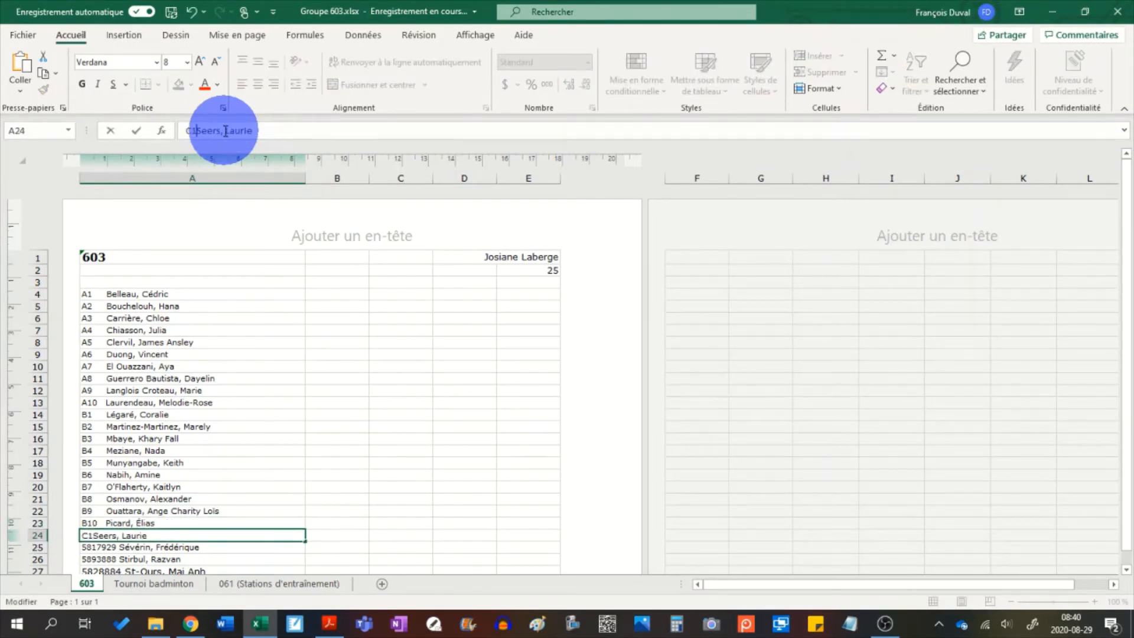
{"action": "key", "text": "Return"}
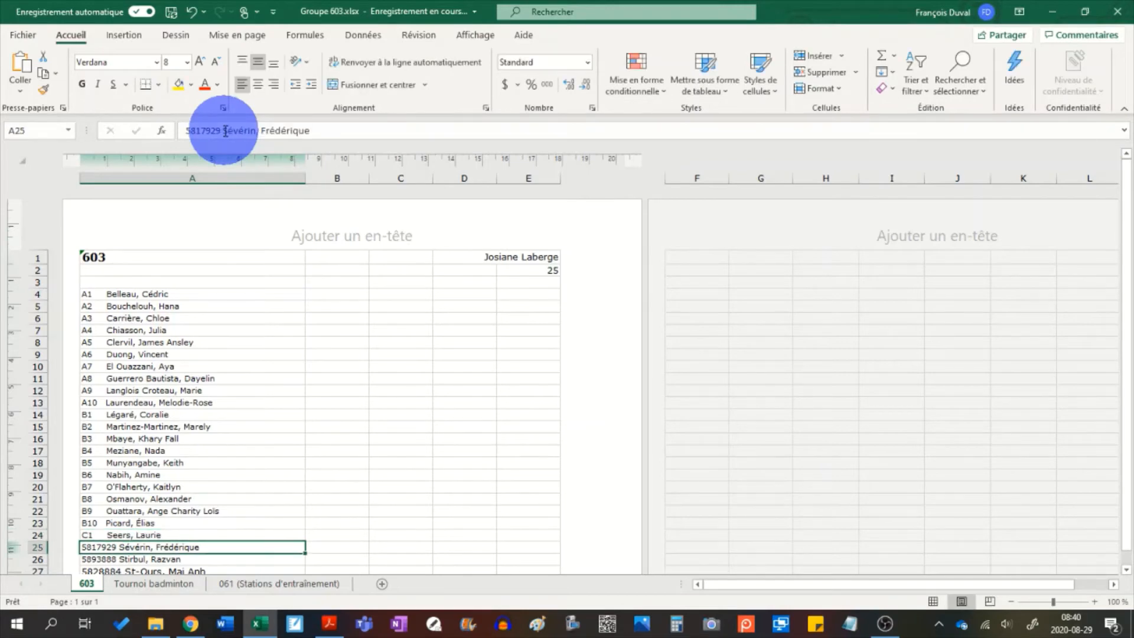
{"action": "left_click", "coordinate": [225, 131]}
{"action": "key", "text": "BackSpace"}
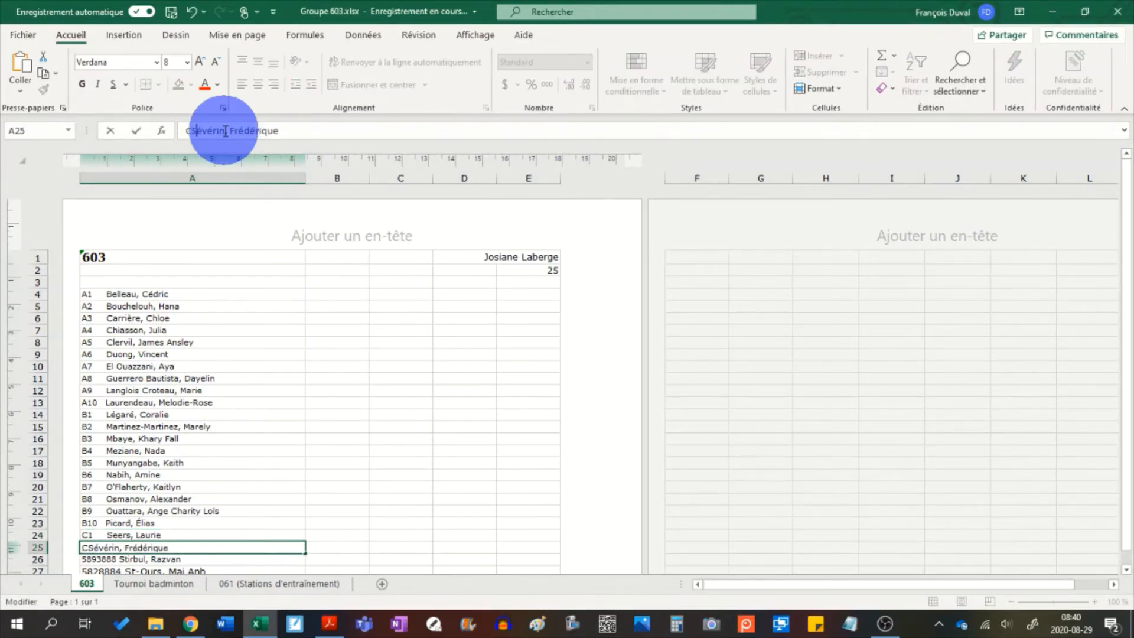
{"action": "type", "text": "C2"}
{"action": "key", "text": "Return"}
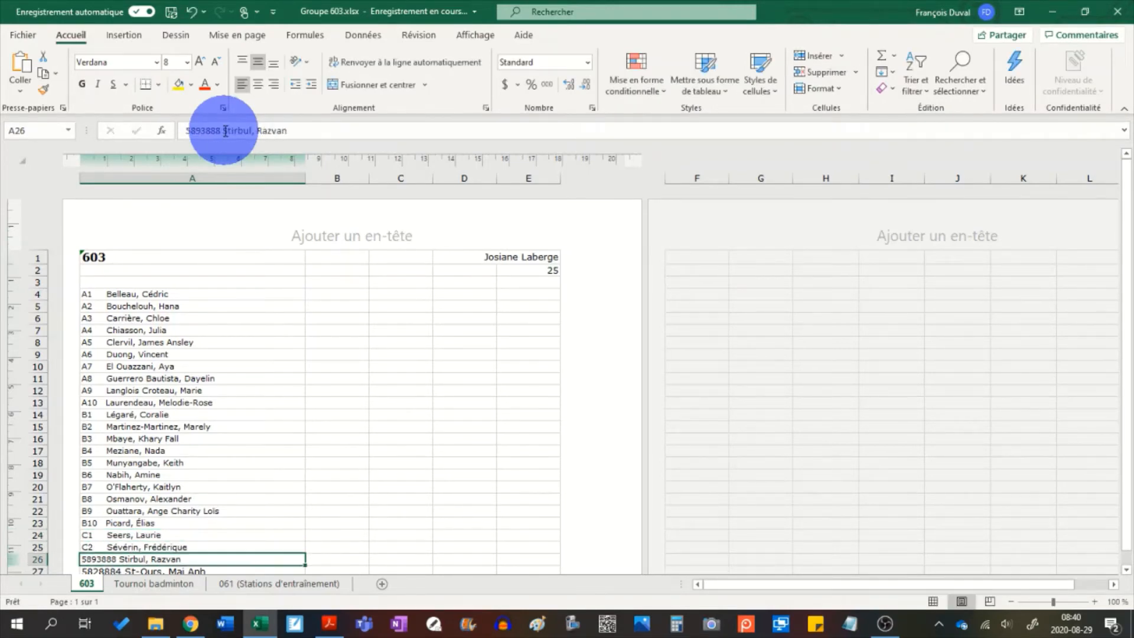
- Replace the file numbers in cells A26 and A27 with the codes C3 and C4, spacing the names into alignment
{"action": "left_click", "coordinate": [225, 130]}
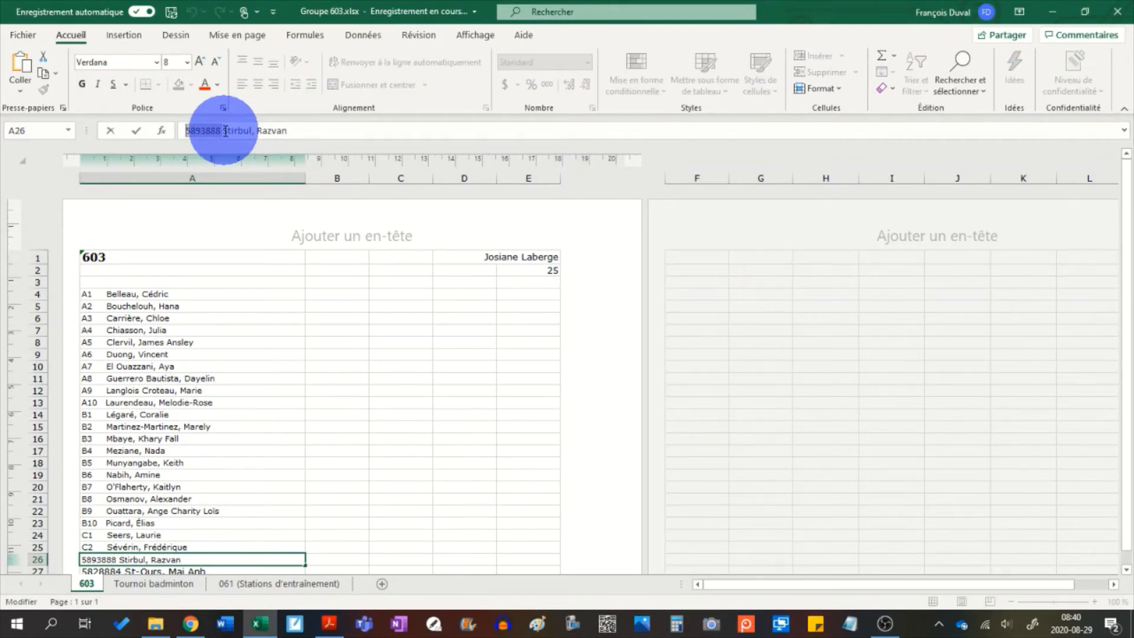
{"action": "type", "text": "C3"}
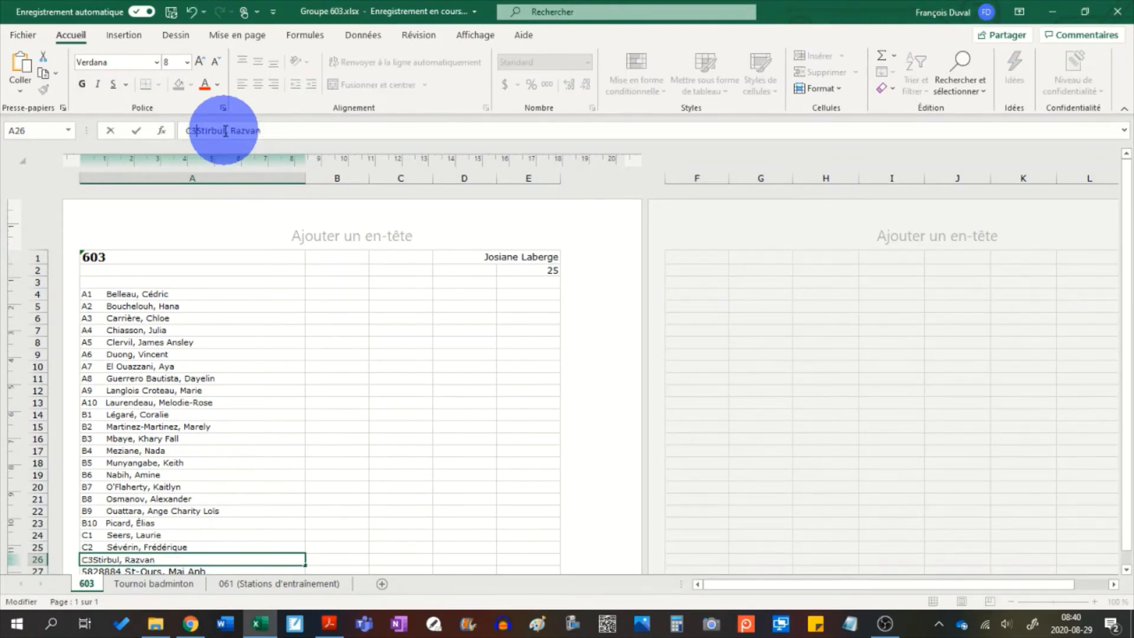
{"action": "key", "text": "Return"}
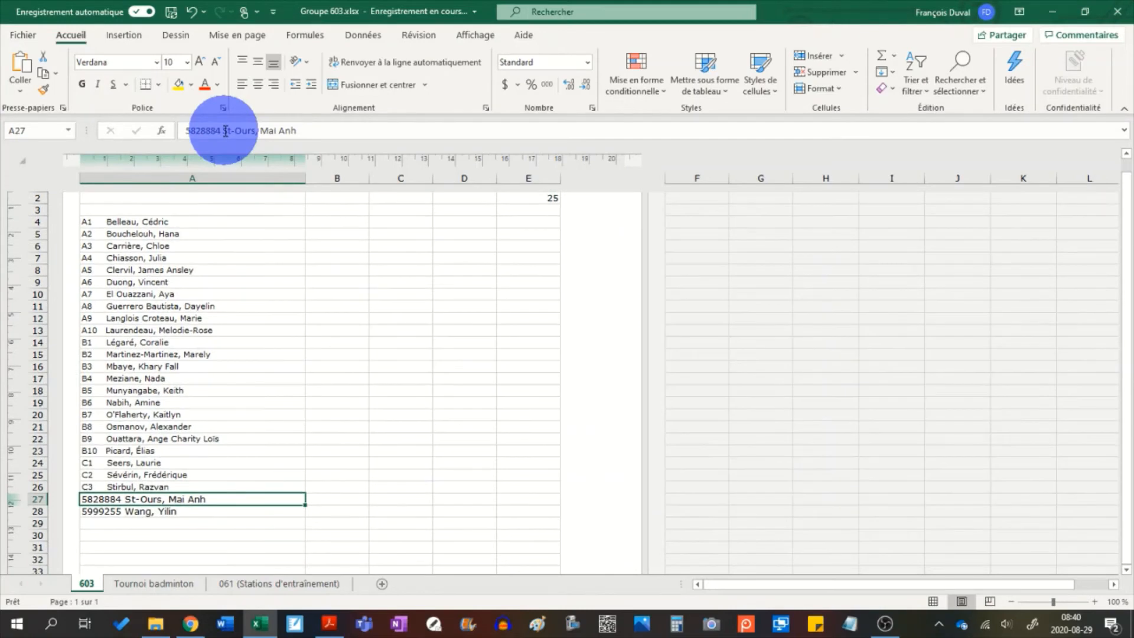
{"action": "left_click", "coordinate": [223, 131]}
{"action": "key", "text": "shift+Home"}
{"action": "type", "text": "C"}
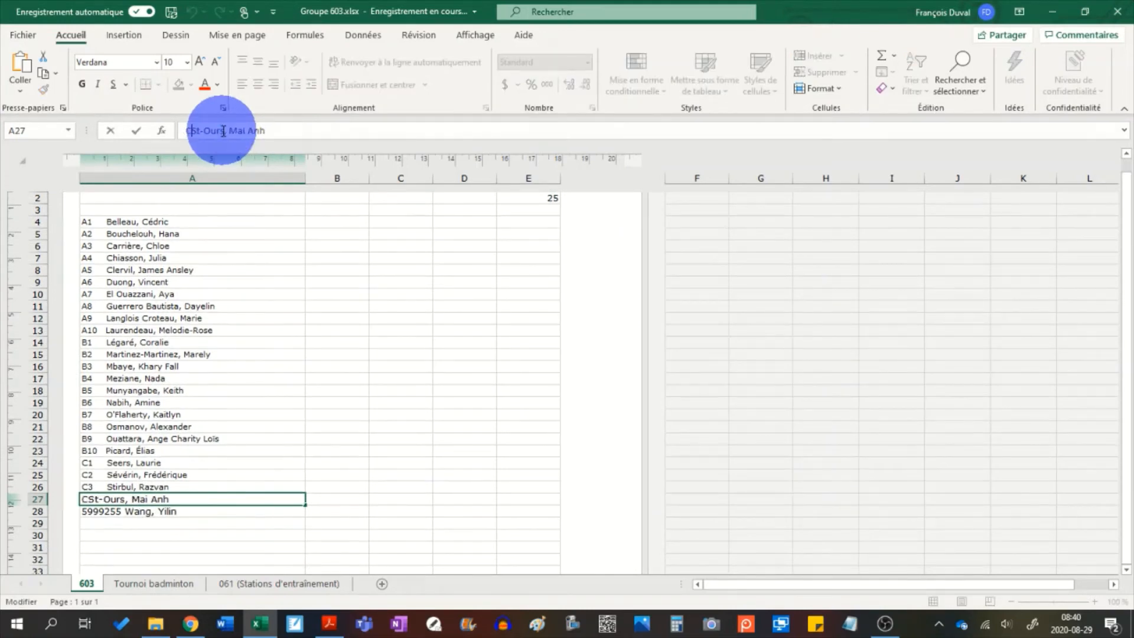
{"action": "type", "text": "4"}
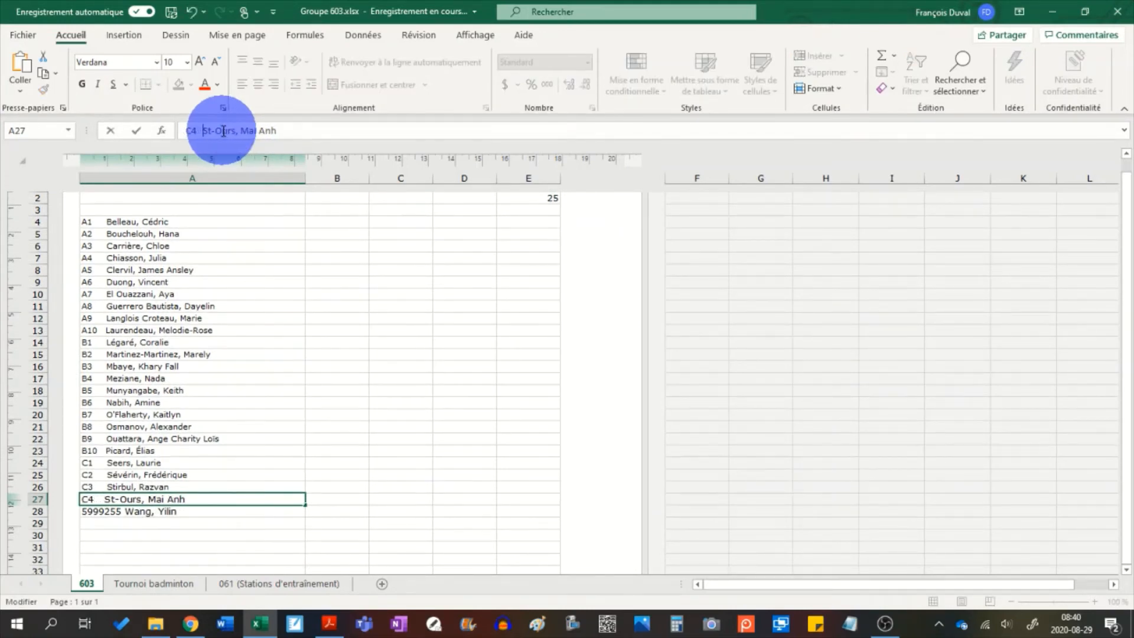
{"action": "key", "text": "BackSpace"}
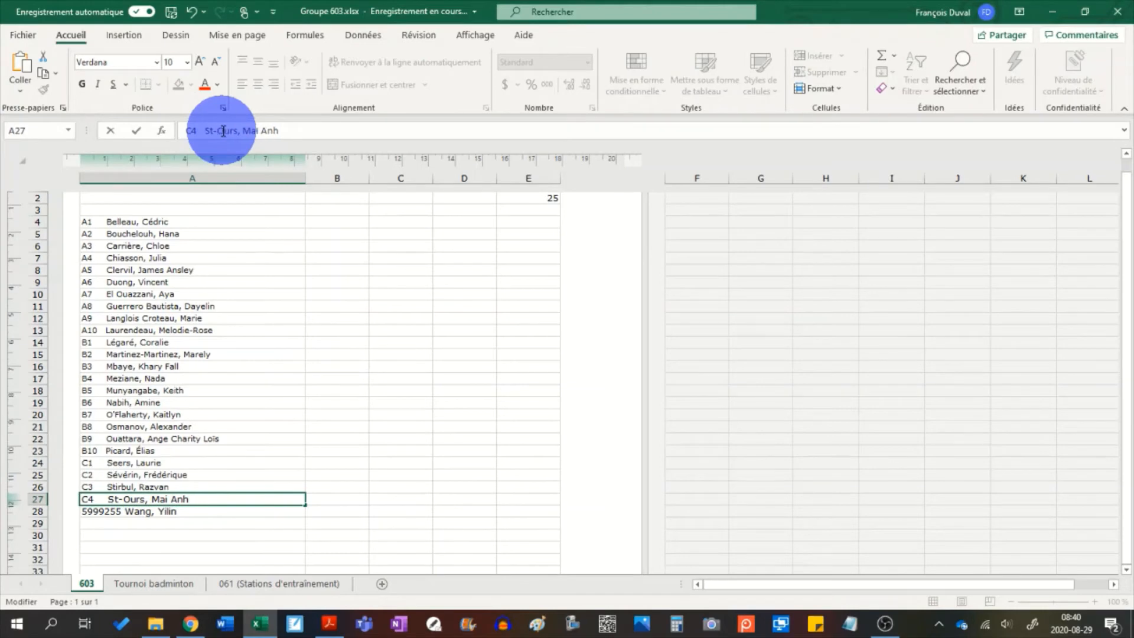
{"action": "type", "text": "<"}
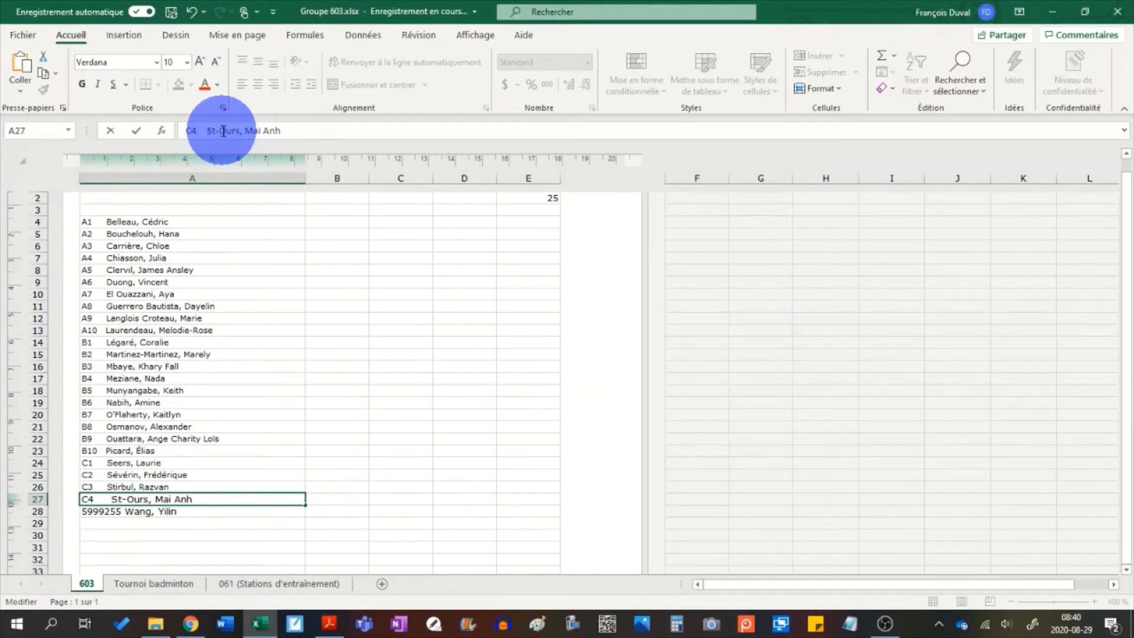
{"action": "key", "text": "Return"}
- Replace the file number in cell A28 with the code C5, spacing the name into alignment
{"action": "left_click", "coordinate": [223, 130]}
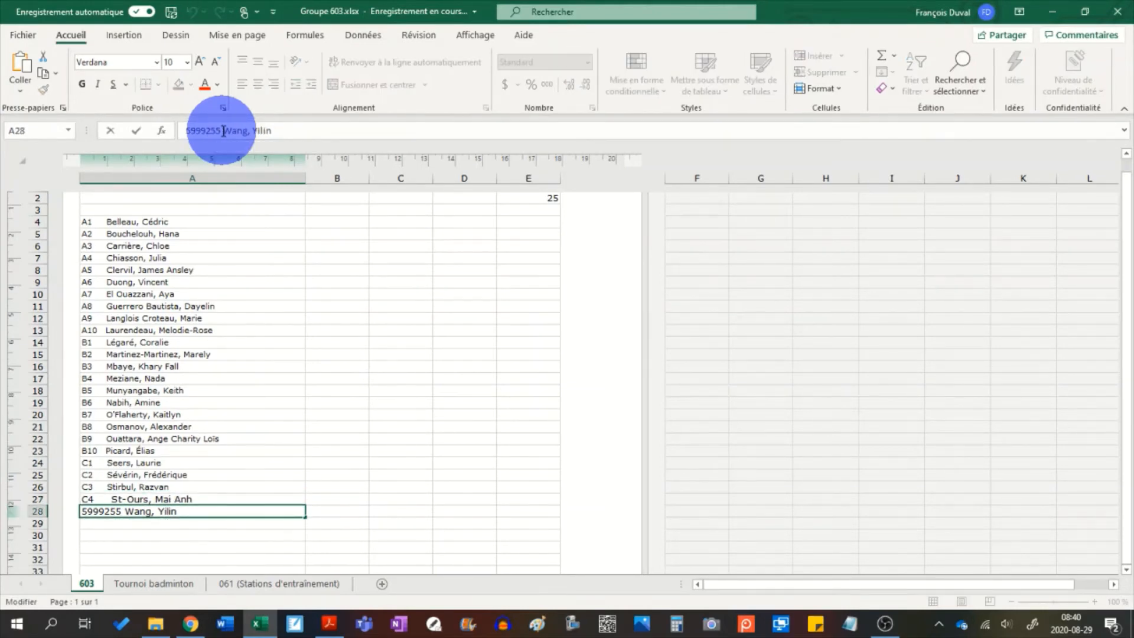
{"action": "type", "text": "C5"}
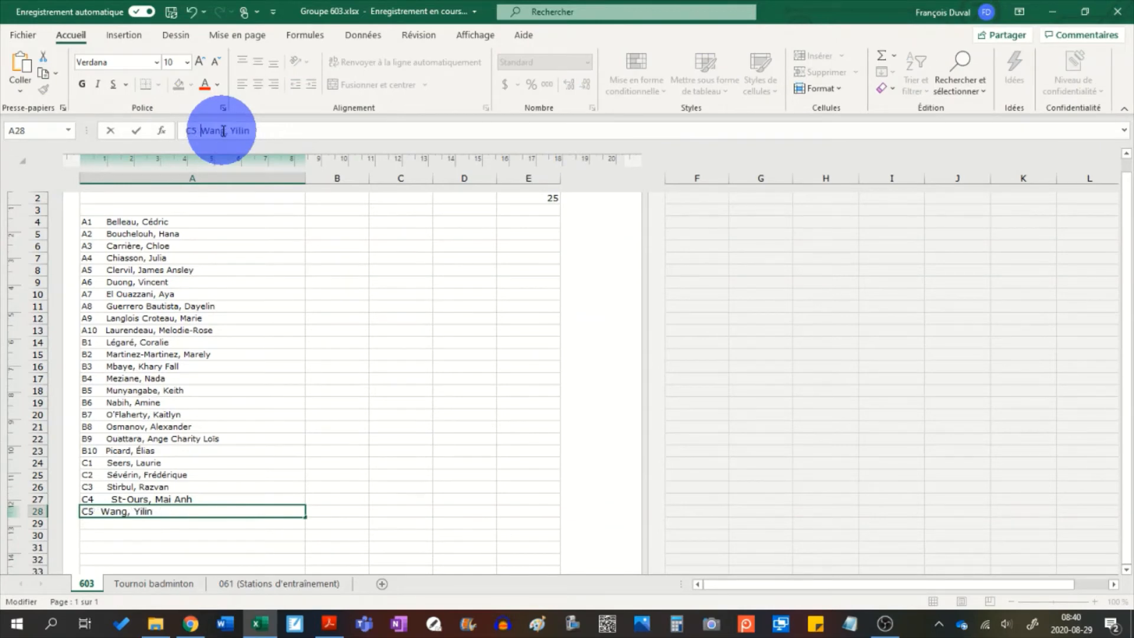
{"action": "key", "text": "Return"}
- Set the font size of the whole student list, cells A4 to A28, to 8
{"action": "key", "text": "Up"}
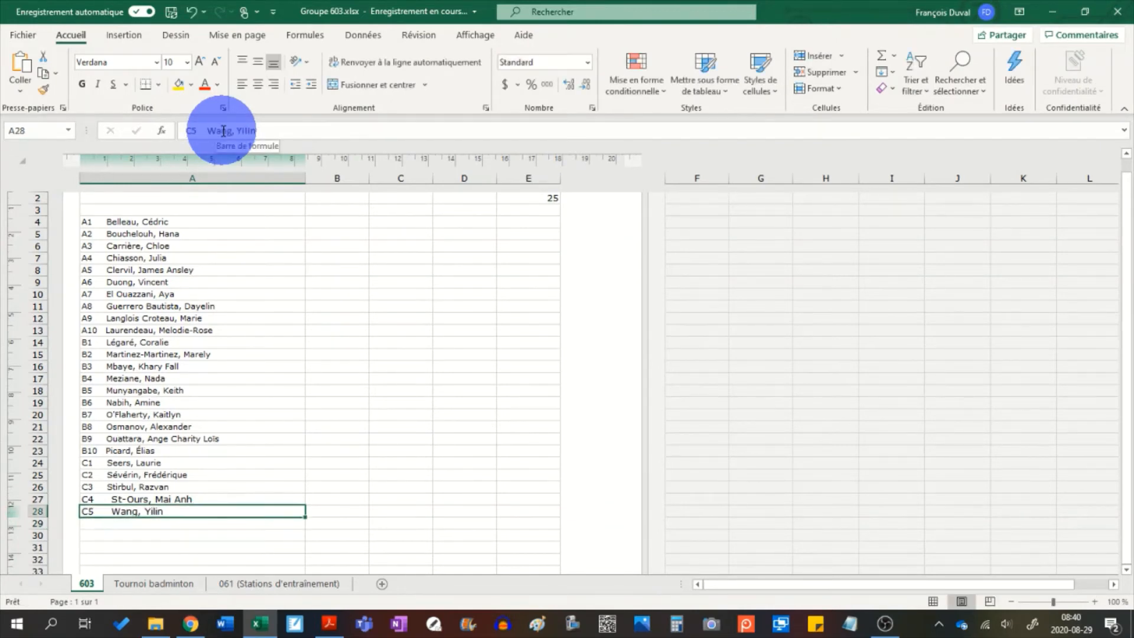
{"action": "key", "text": "shift+Up"}
{"action": "key", "text": "shift+Up"}
{"action": "key", "text": "shift+Up"}
{"action": "key", "text": "shift+Up"}
{"action": "key", "text": "shift+Up"}
{"action": "key", "text": "shift+Up"}
{"action": "key", "text": "shift+Up"}
{"action": "key", "text": "shift+Up"}
{"action": "key", "text": "shift+Up"}
{"action": "key", "text": "shift+Up"}
{"action": "key", "text": "shift+Up"}
{"action": "key", "text": "shift+Up"}
{"action": "key", "text": "shift+Up"}
{"action": "key", "text": "shift+Up"}
{"action": "key", "text": "shift+Up"}
{"action": "key", "text": "shift+Up"}
{"action": "key", "text": "shift+Up"}
{"action": "key", "text": "shift+Up"}
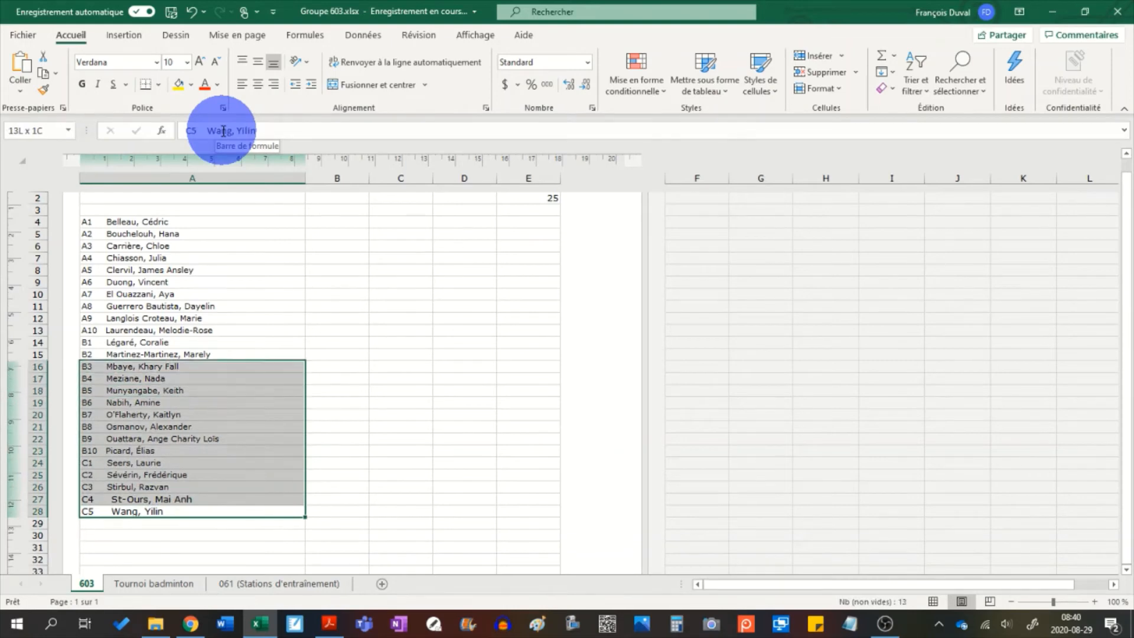
{"action": "key", "text": "shift+Up"}
{"action": "key", "text": "shift+Up"}
{"action": "key", "text": "shift+Up"}
{"action": "key", "text": "shift+Up"}
{"action": "key", "text": "shift+Up"}
{"action": "key", "text": "shift+Up"}
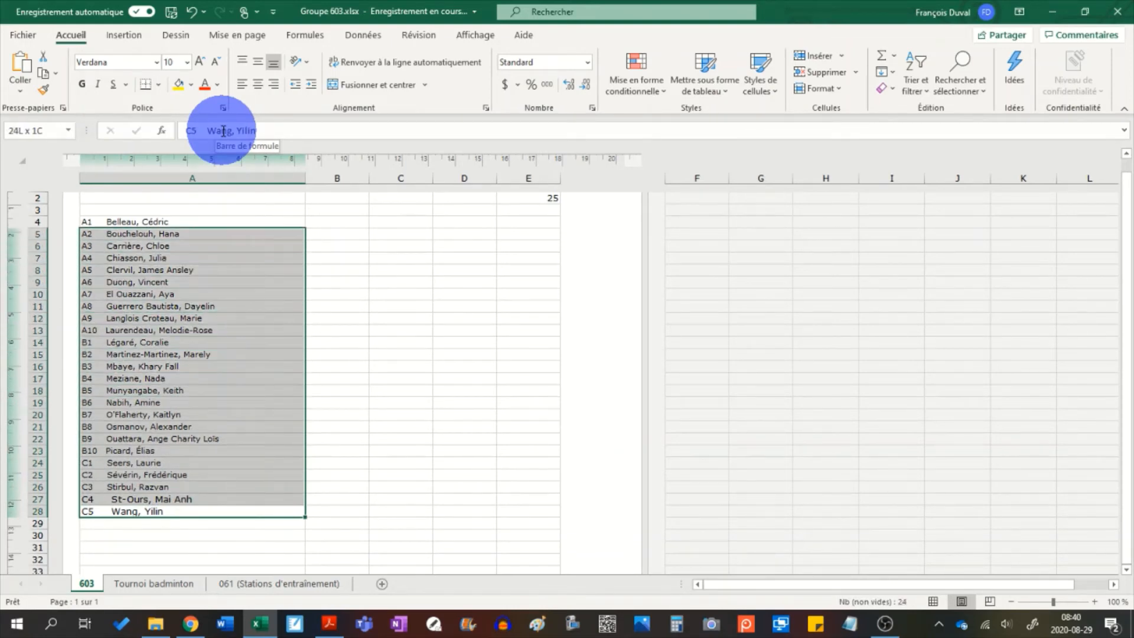
{"action": "left_click", "coordinate": [171, 63]}
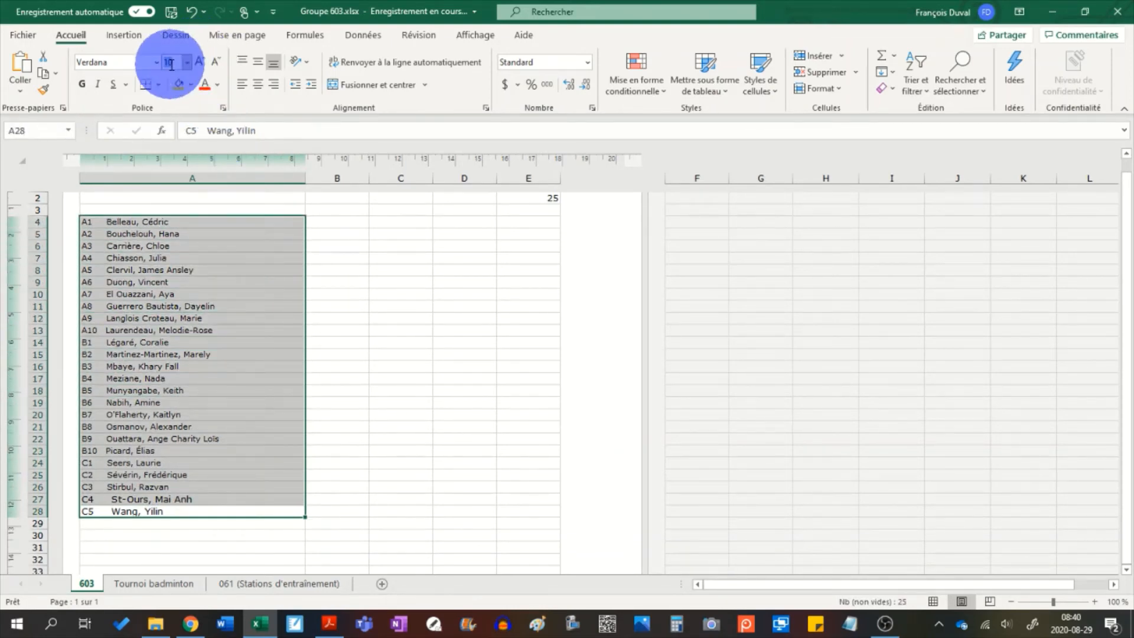
{"action": "key", "text": "Return"}
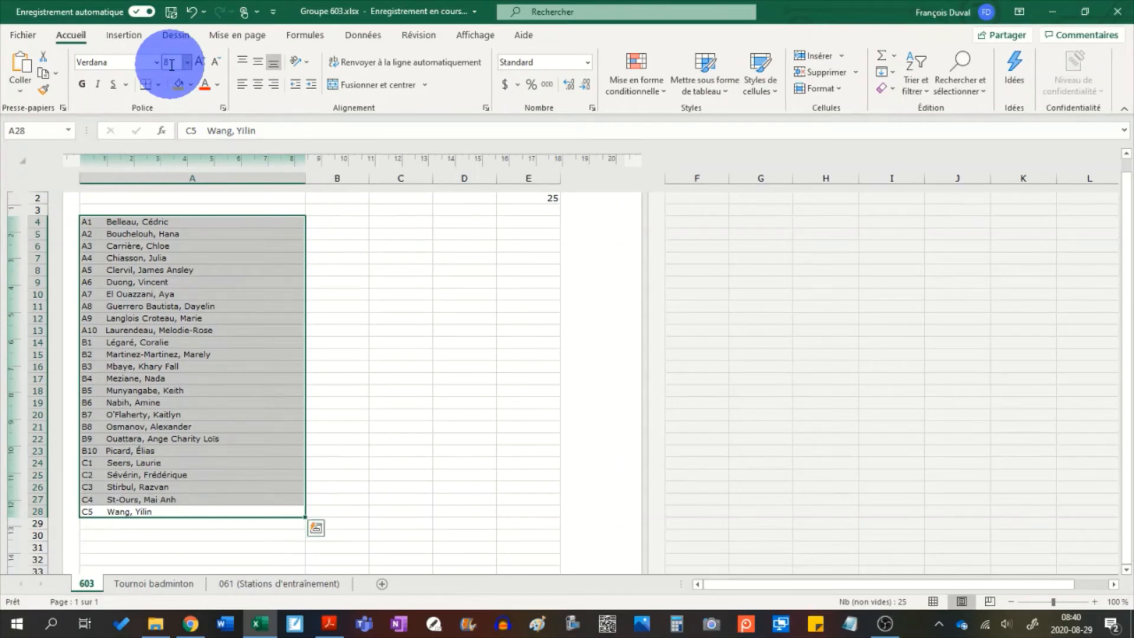
{"action": "left_click", "coordinate": [362, 326]}
{"action": "scroll", "coordinate": [361, 327], "scroll_direction": "up", "scroll_amount": 3}
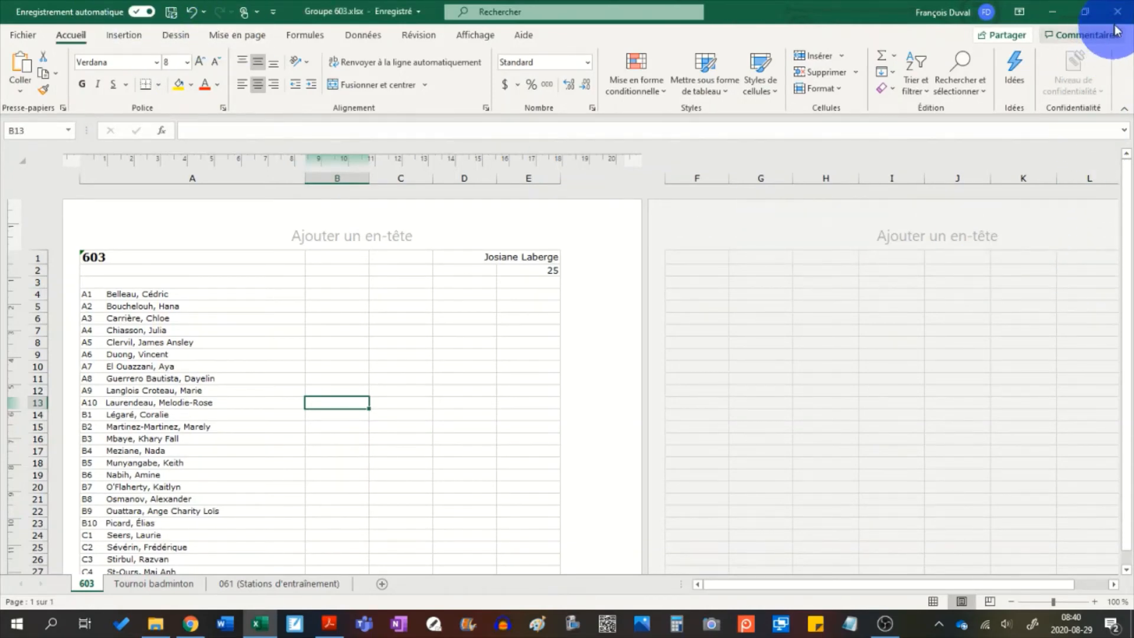
- Switch to File Explorer, open the teacher's groups folder under 2020-2021, PLANIFICATION 2020-2021, Groupes, and close the PDF reader
{"action": "left_click", "coordinate": [1052, 11]}
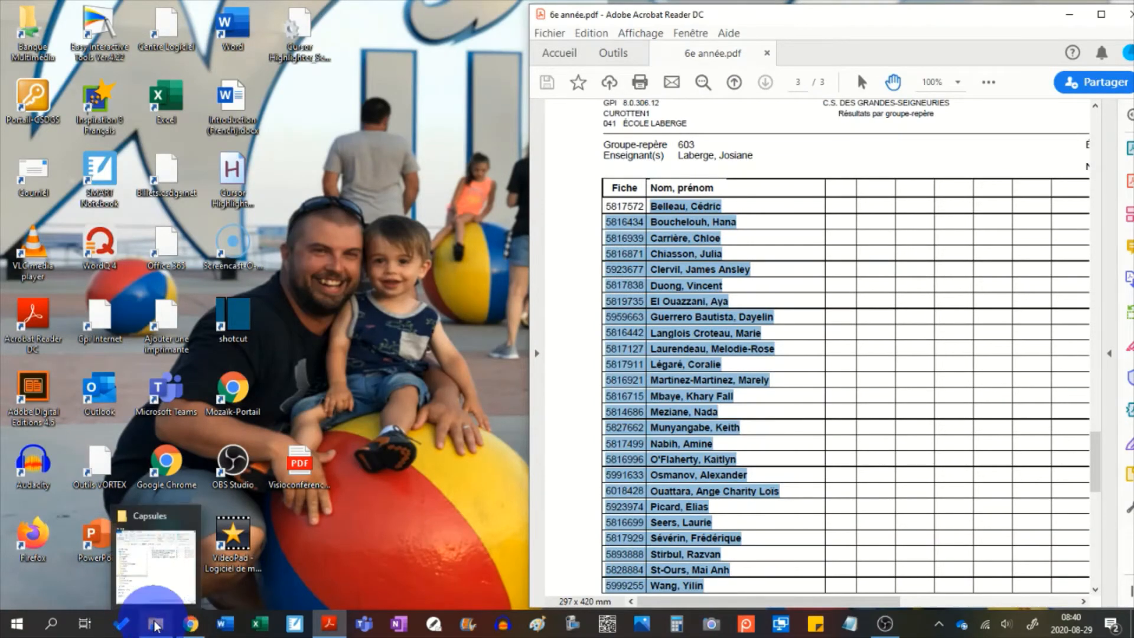
{"action": "left_click", "coordinate": [155, 625]}
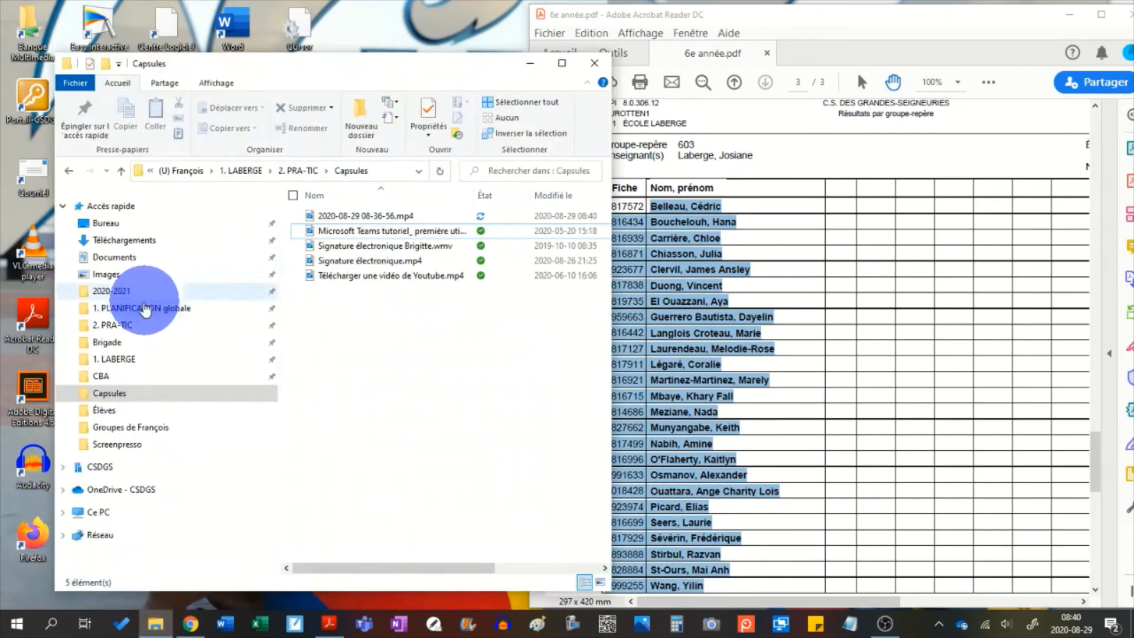
{"action": "left_click", "coordinate": [148, 289]}
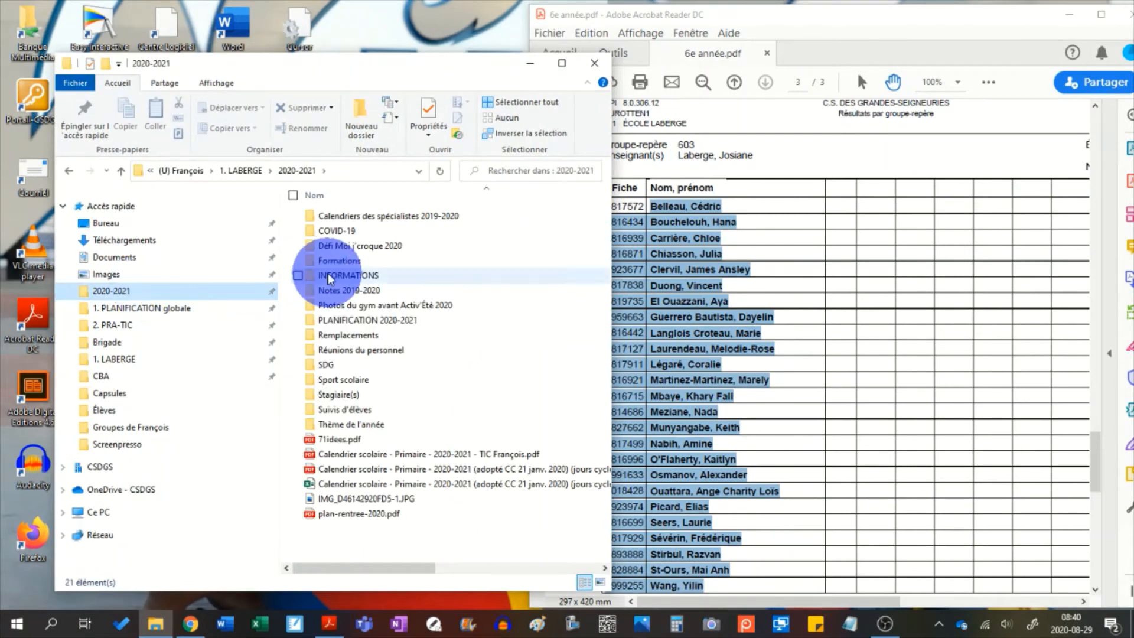
{"action": "double_click", "coordinate": [358, 320]}
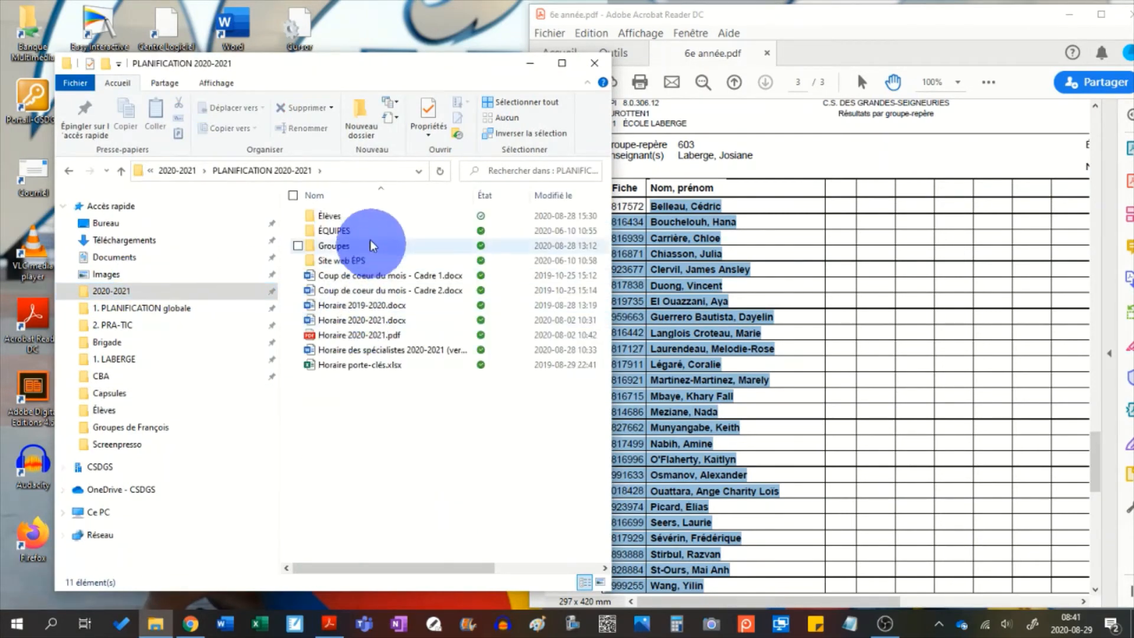
{"action": "double_click", "coordinate": [351, 245]}
{"action": "double_click", "coordinate": [361, 218]}
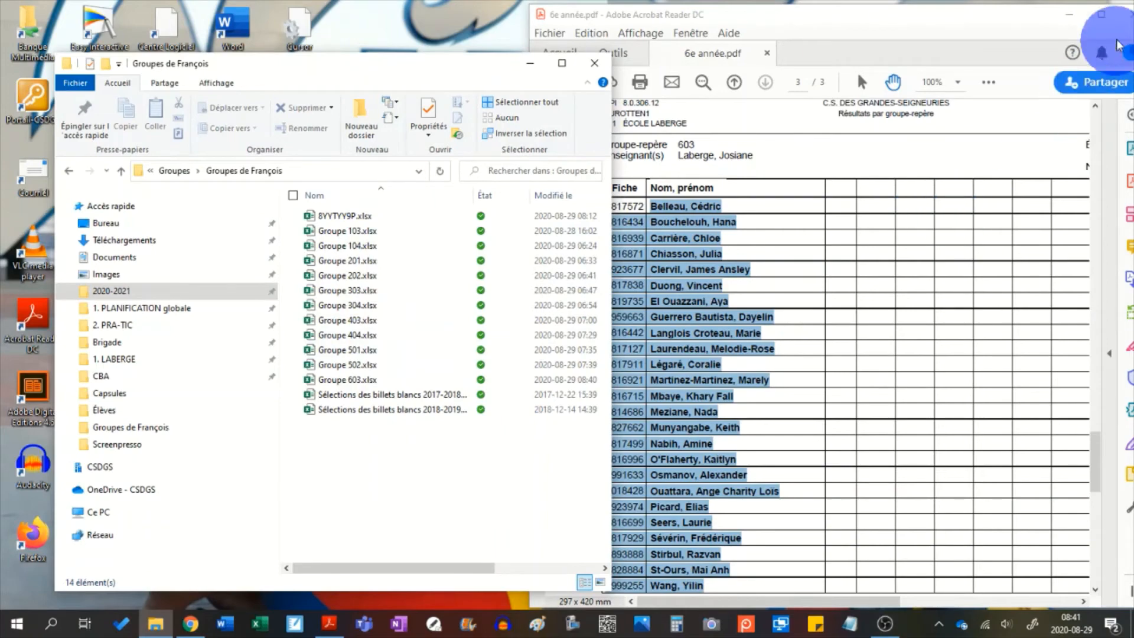
{"action": "left_click", "coordinate": [1126, 17]}
{"action": "left_click", "coordinate": [1125, 17]}
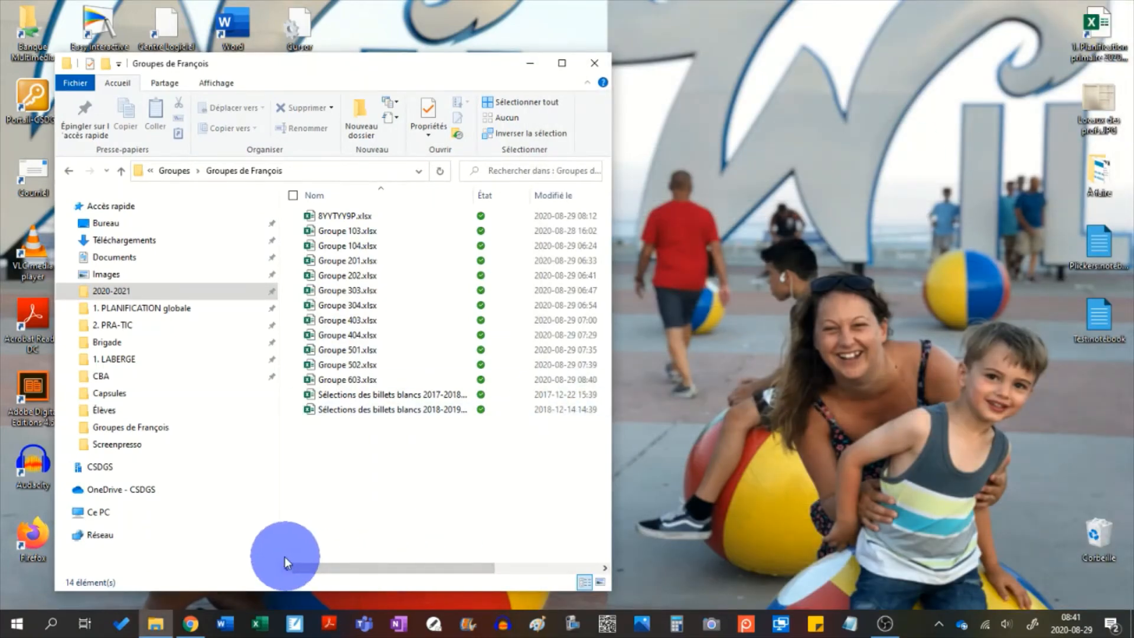
- Switch to Dropbox in Chrome and upload the files Groupe 103.xlsx through Groupe 603.xlsx to the Groupes 2020-2021 folder
{"action": "left_click", "coordinate": [190, 624]}
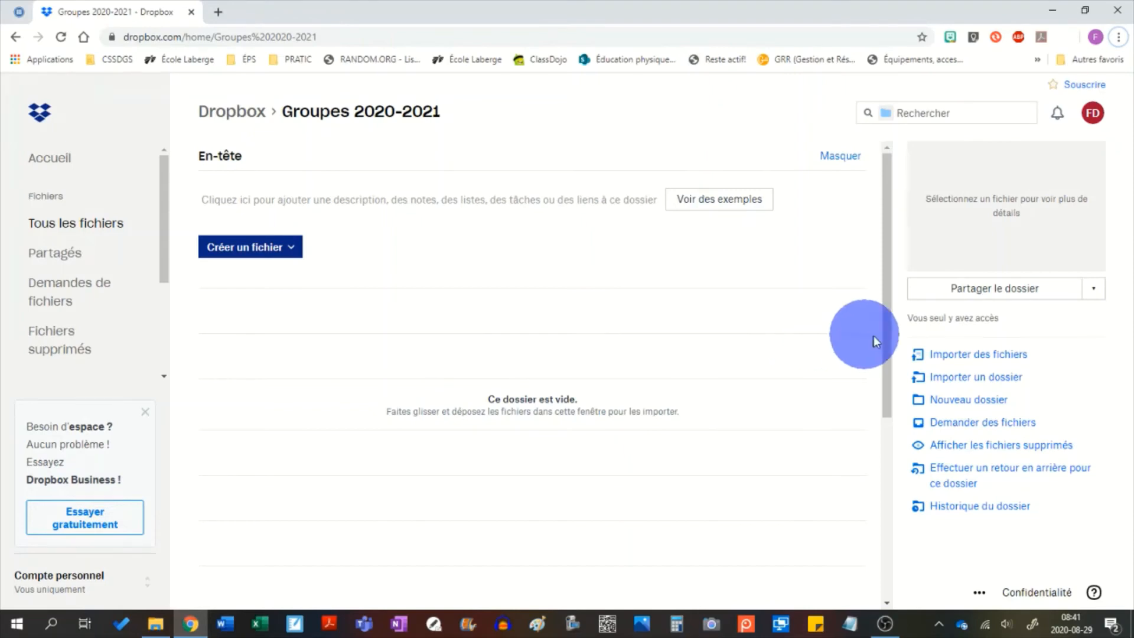
{"action": "left_click", "coordinate": [997, 356]}
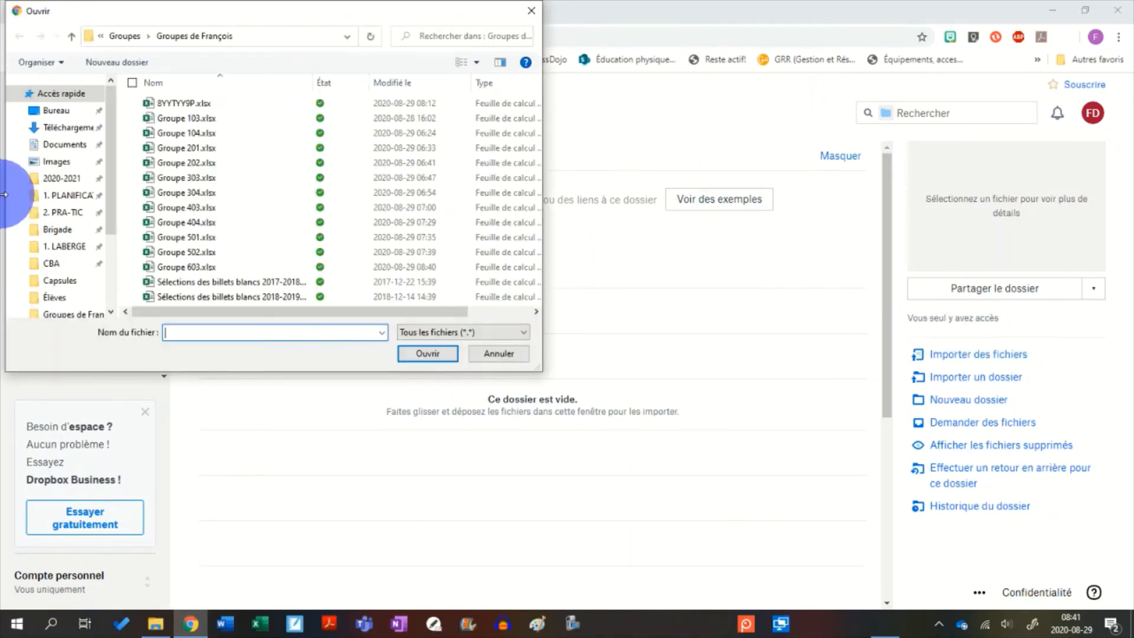
{"action": "left_click", "coordinate": [196, 118]}
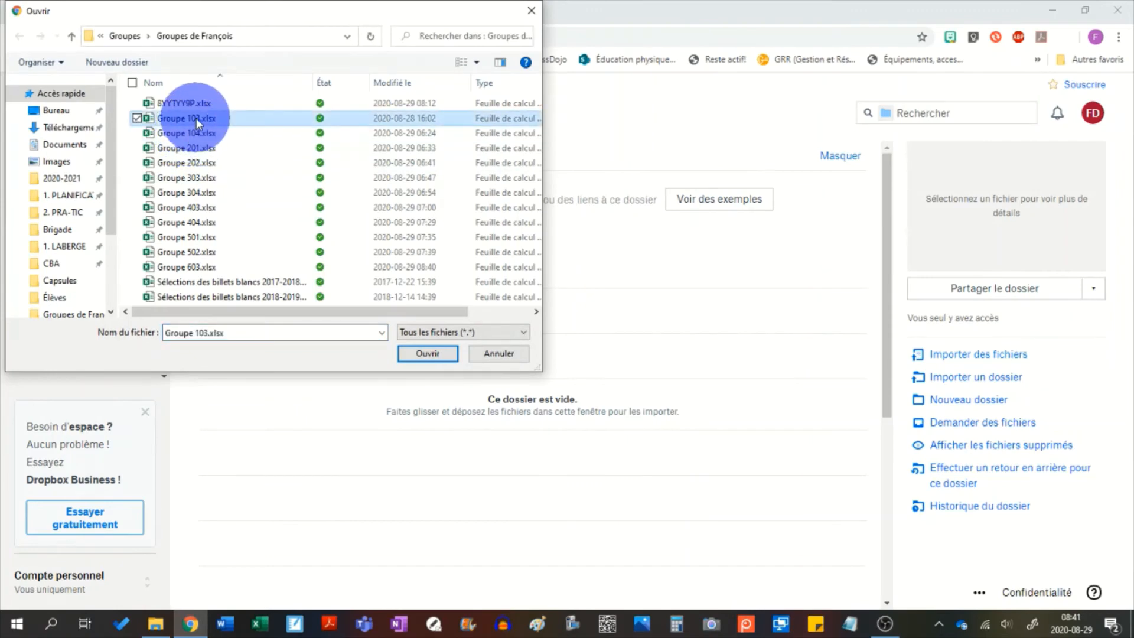
{"action": "key", "text": "shift+Down"}
{"action": "key", "text": "shift+Down"}
{"action": "key", "text": "shift+Down"}
{"action": "key", "text": "shift+Down"}
{"action": "key", "text": "shift+Down"}
{"action": "key", "text": "shift+Down"}
{"action": "key", "text": "shift+Down"}
{"action": "key", "text": "shift+Down"}
{"action": "key", "text": "shift+Down"}
{"action": "key", "text": "shift+Down"}
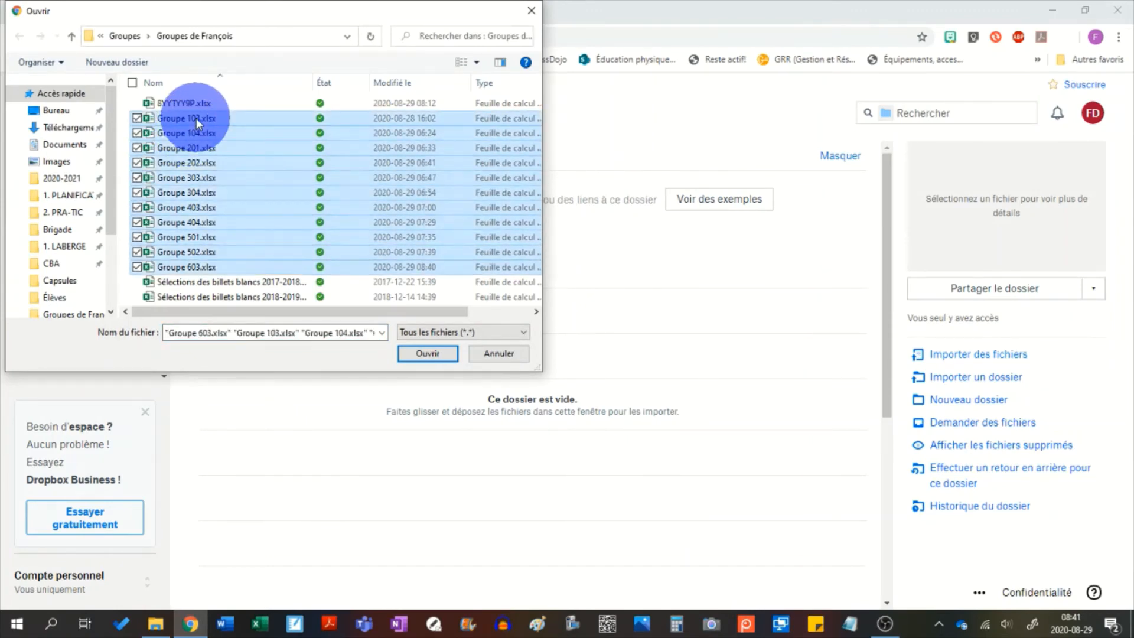
{"action": "key", "text": "Return"}
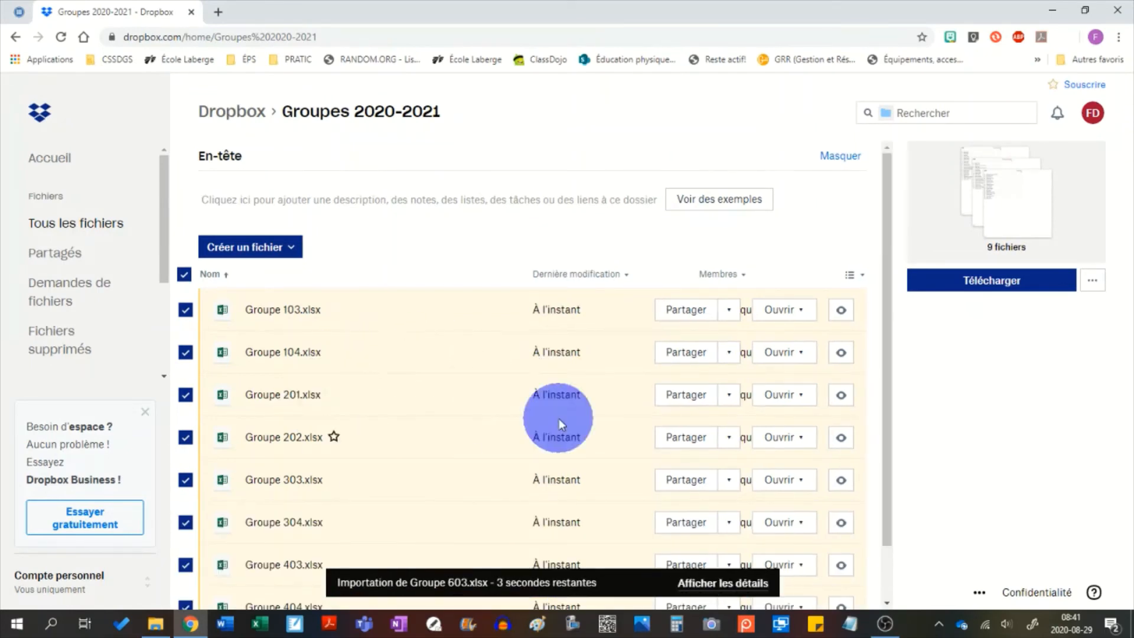
{"action": "scroll", "coordinate": [559, 418], "scroll_direction": "down", "scroll_amount": 3}
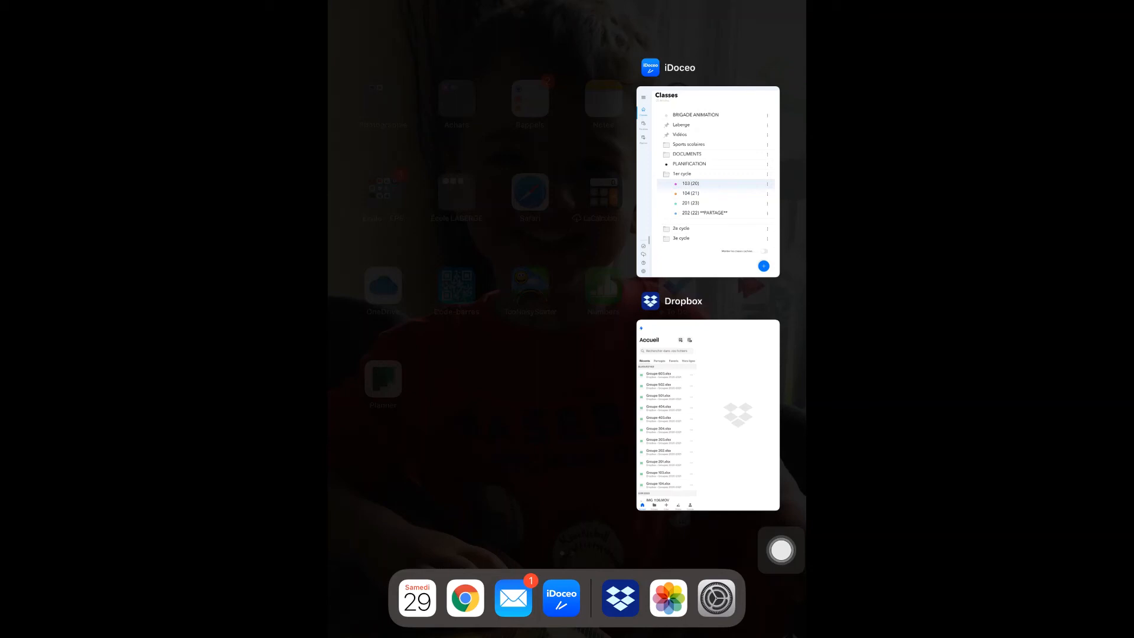
- Switch to iDoceo on the iPad and expand the 2e cycle and 3e cycle class folders
{"action": "left_click_drag", "start_coordinate": [780, 550], "coordinate": [783, 204]}
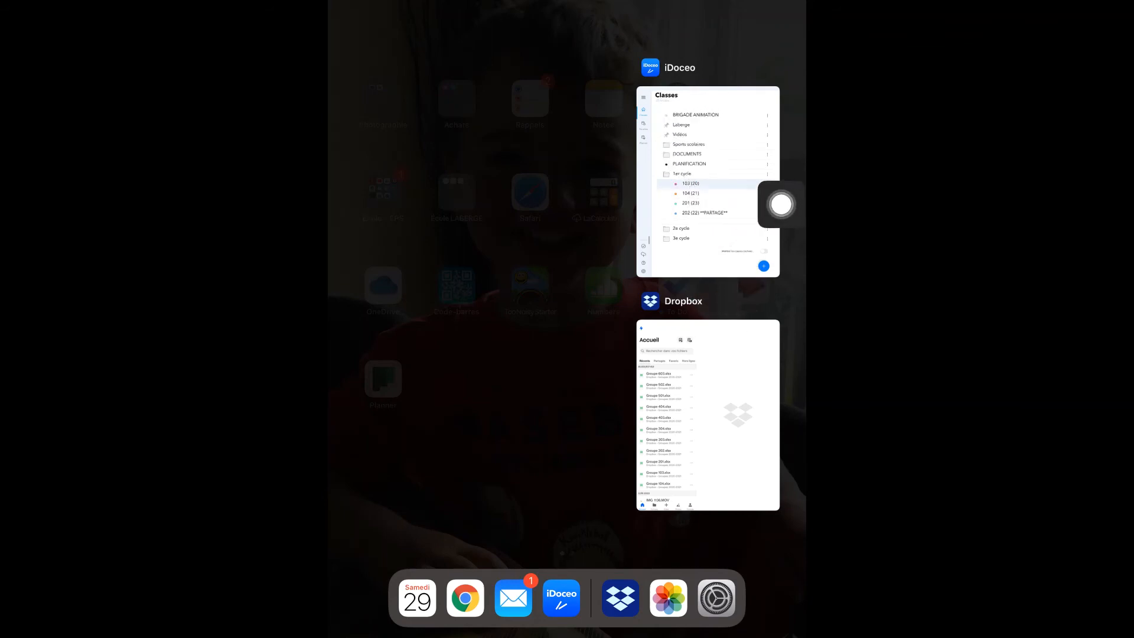
{"action": "left_click", "coordinate": [708, 182]}
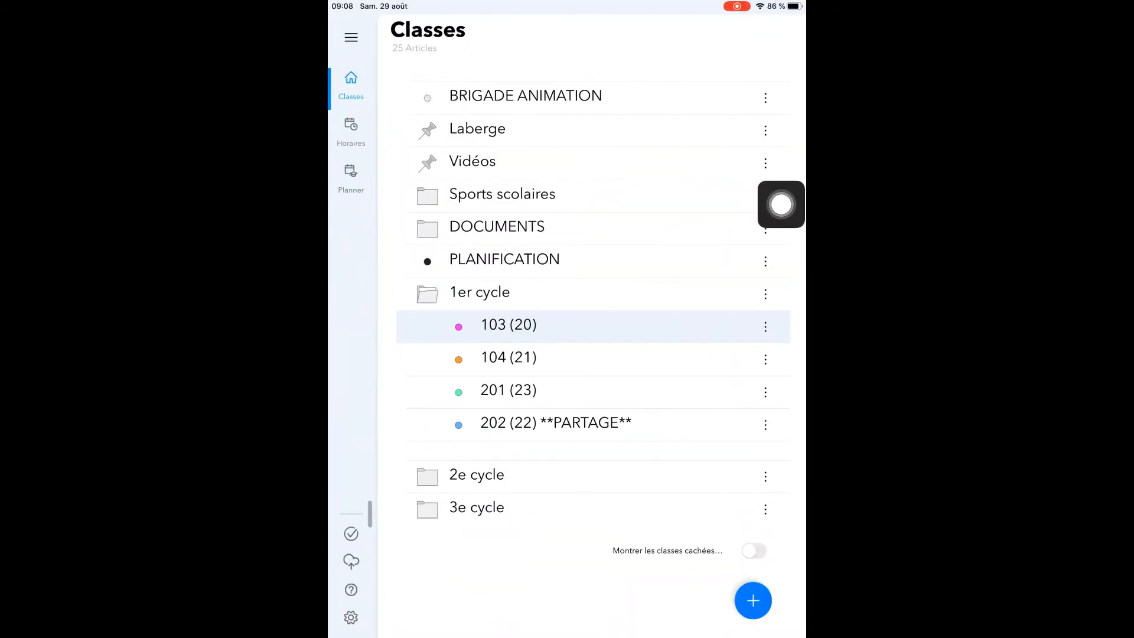
{"action": "left_click", "coordinate": [477, 475]}
{"action": "scroll", "coordinate": [591, 355], "scroll_direction": "down", "scroll_amount": 2}
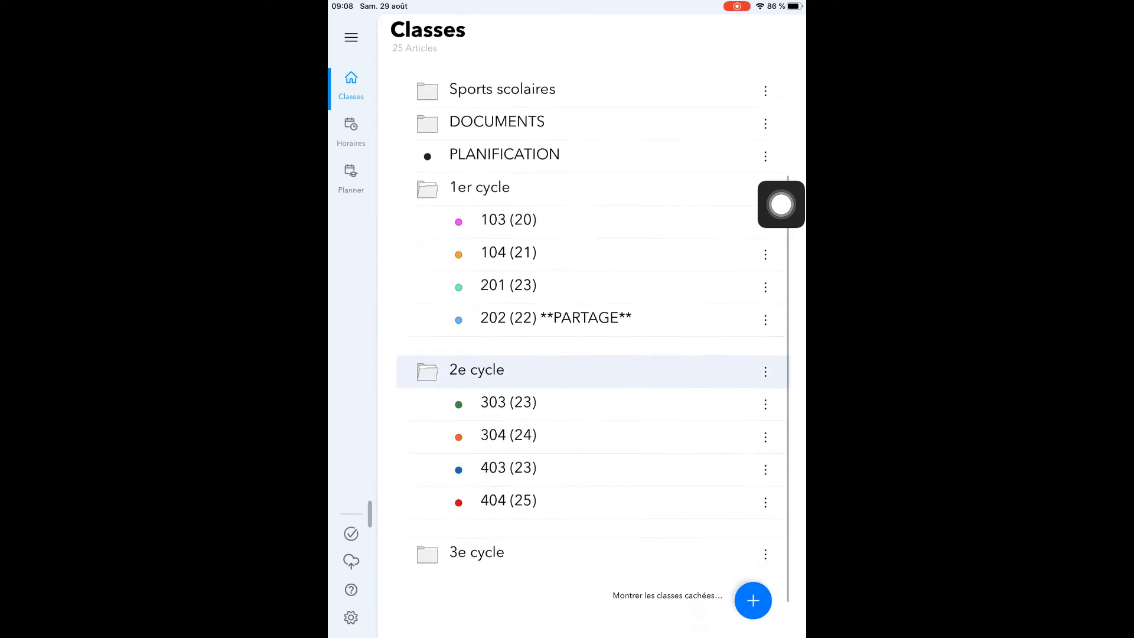
{"action": "left_click", "coordinate": [477, 544]}
{"action": "scroll", "coordinate": [591, 355], "scroll_direction": "up", "scroll_amount": 2}
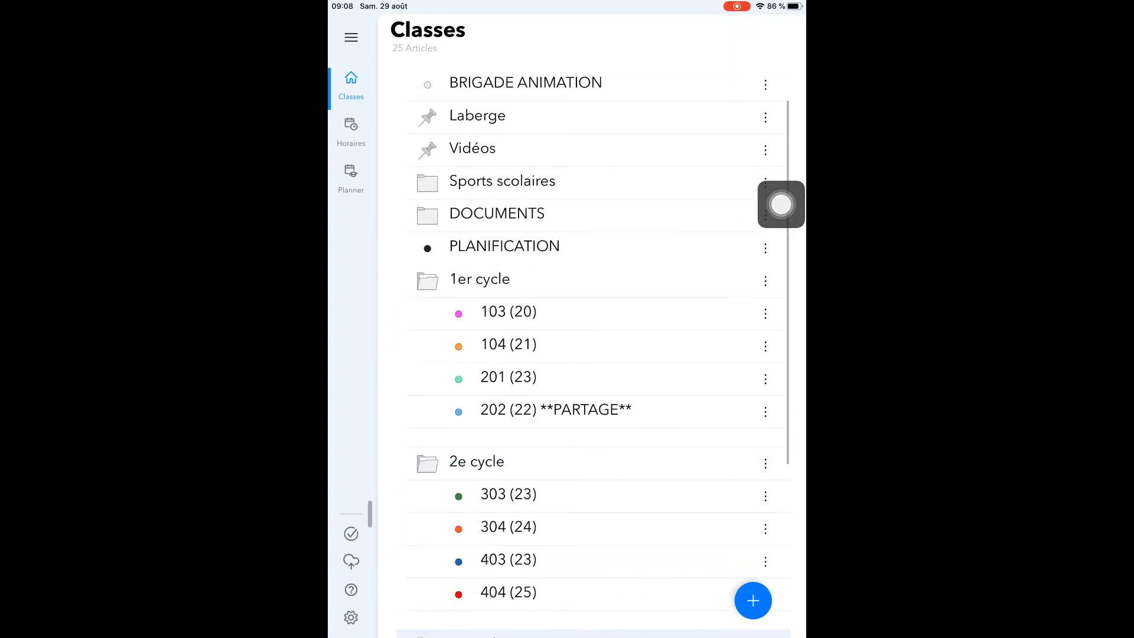
{"action": "left_click_drag", "start_coordinate": [781, 205], "coordinate": [781, 363]}
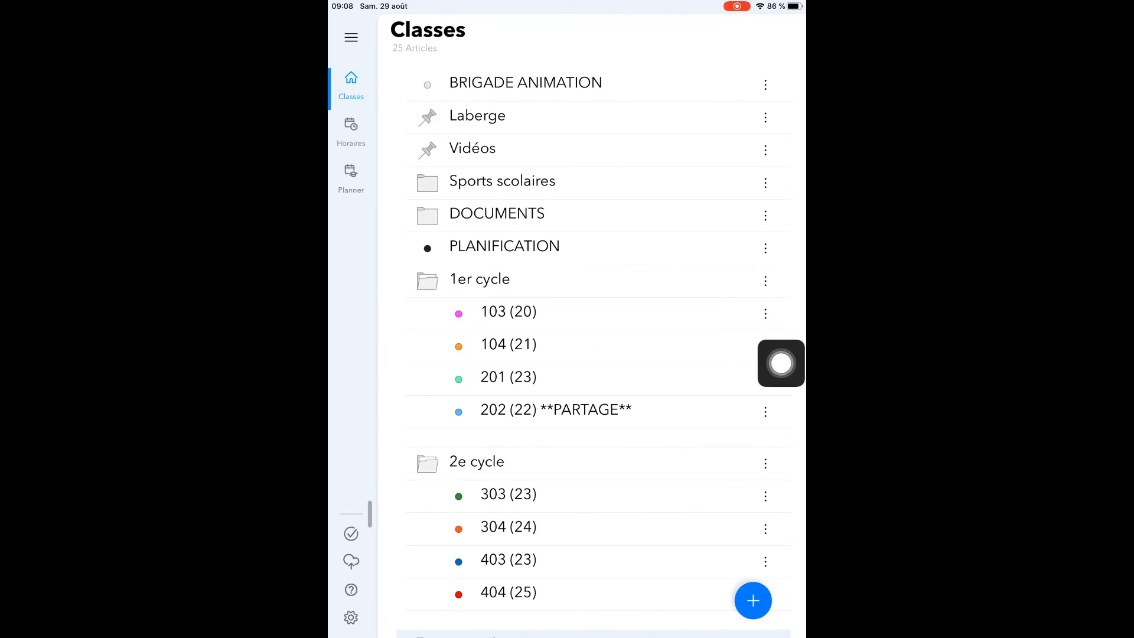
- Start a cloud file import for class 103 (20) and choose Groupe 103.xlsx from the Groupes 2020-2021 Dropbox folder
{"action": "left_click", "coordinate": [765, 314]}
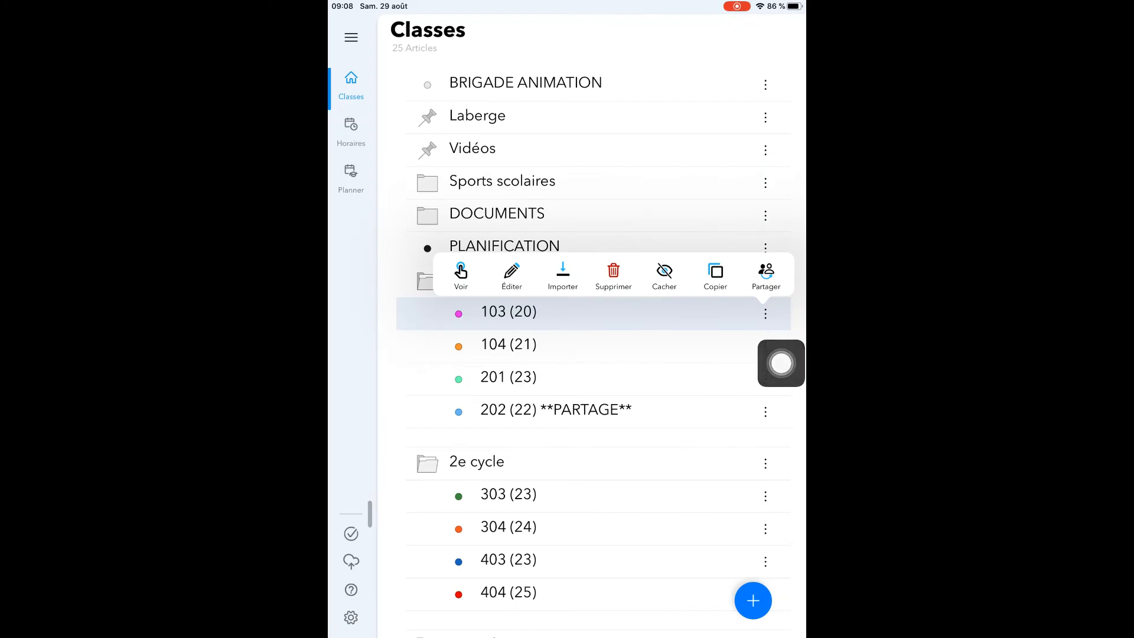
{"action": "left_click", "coordinate": [562, 273]}
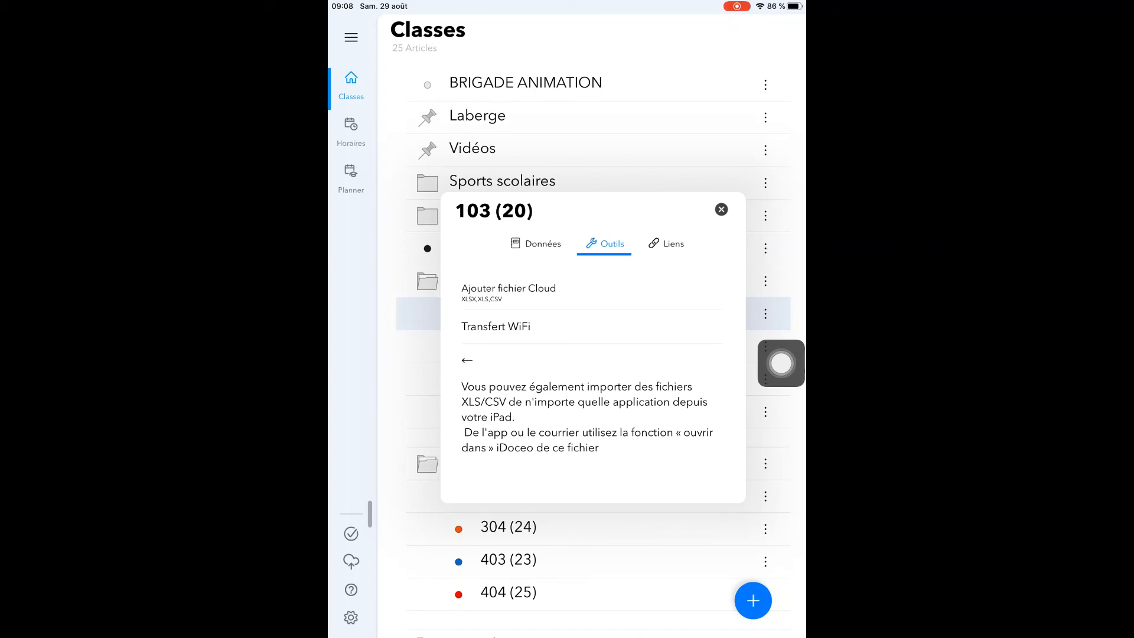
{"action": "left_click", "coordinate": [509, 292]}
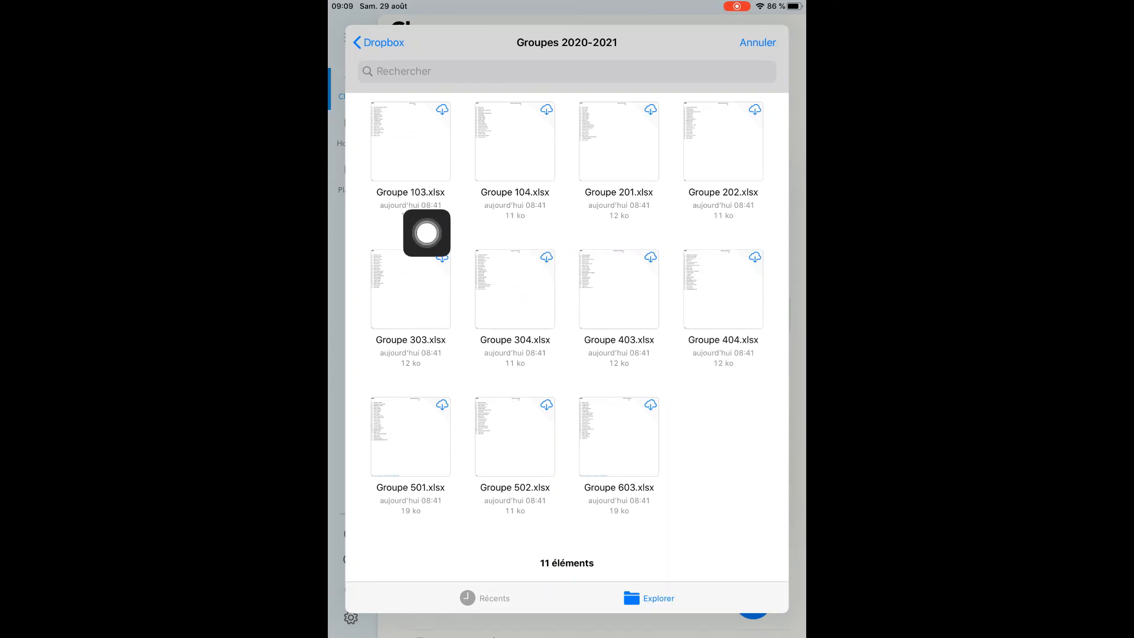
{"action": "left_click", "coordinate": [411, 141]}
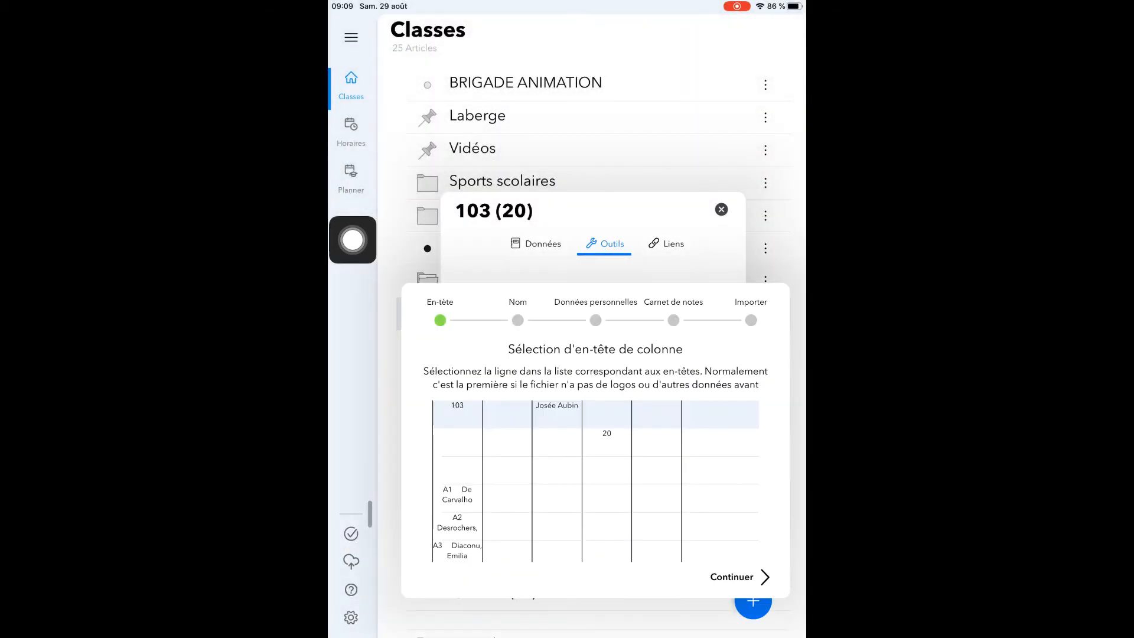
- Accept the default header, name, personal data and gradebook settings, add the data to class 103 (20), and close the import window
{"action": "left_click_drag", "start_coordinate": [352, 240], "coordinate": [678, 587]}
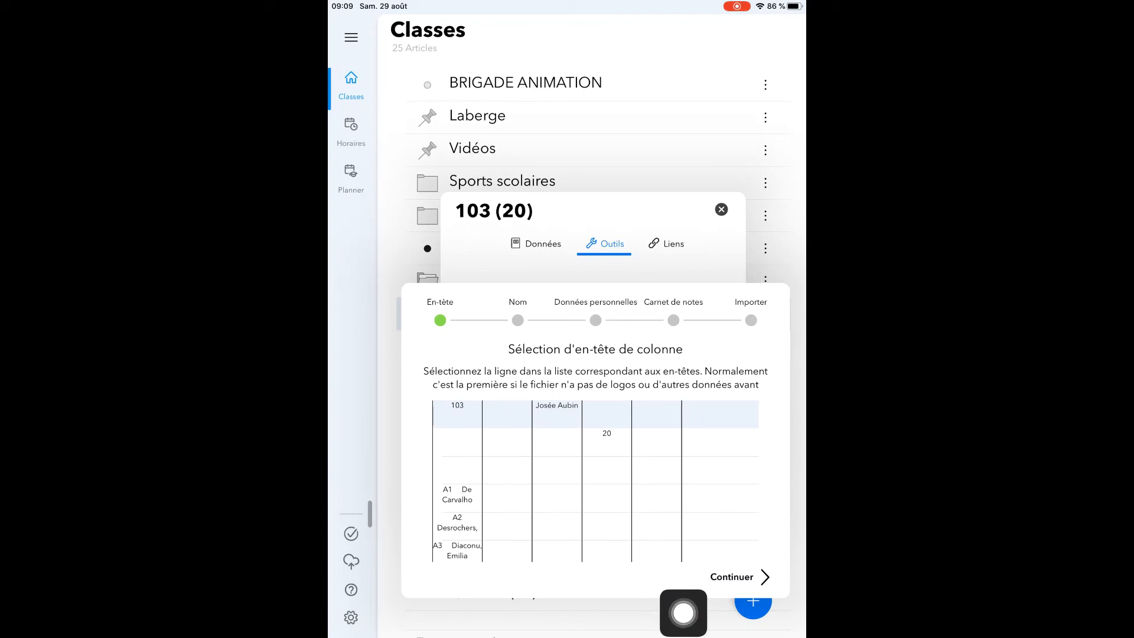
{"action": "left_click", "coordinate": [732, 576]}
{"action": "left_click", "coordinate": [733, 577]}
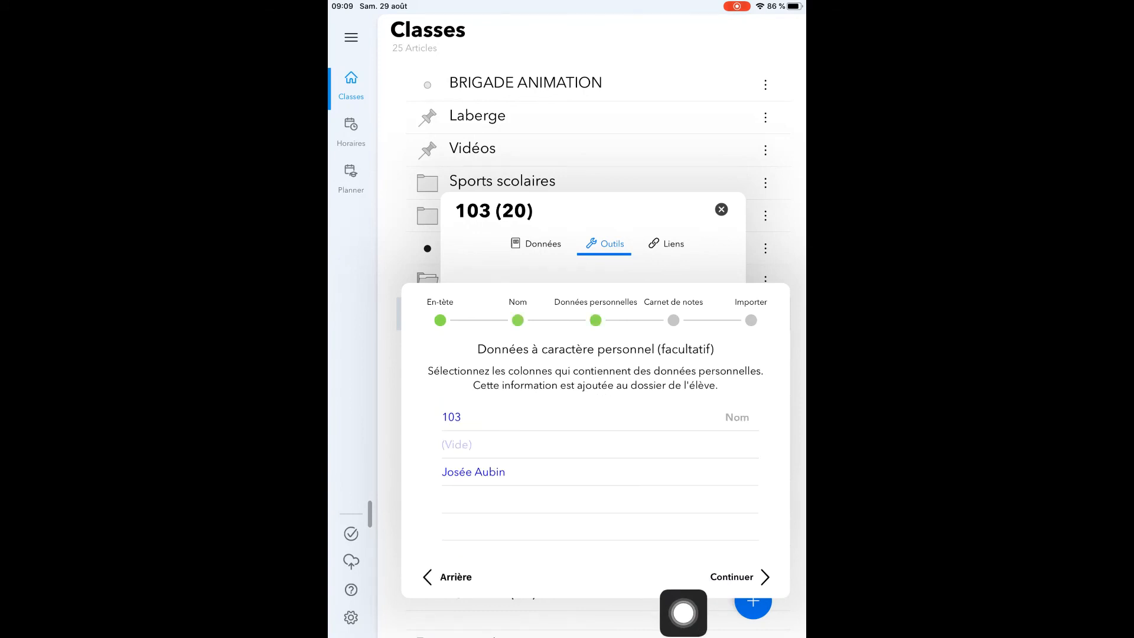
{"action": "left_click", "coordinate": [732, 577]}
{"action": "left_click", "coordinate": [732, 577]}
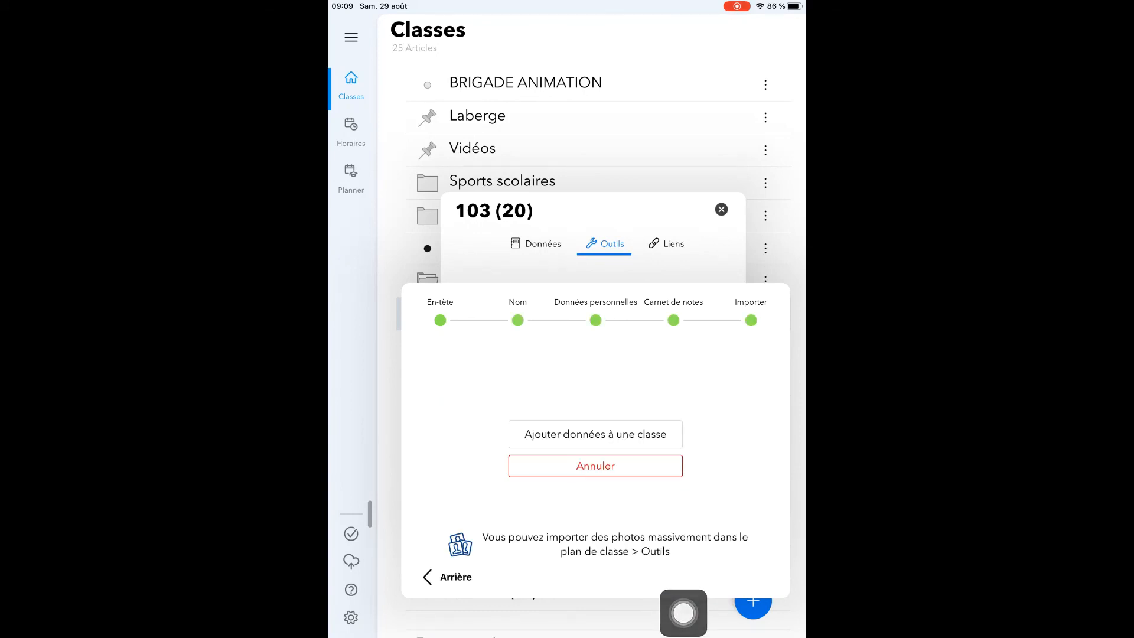
{"action": "left_click_drag", "start_coordinate": [684, 612], "coordinate": [624, 508]}
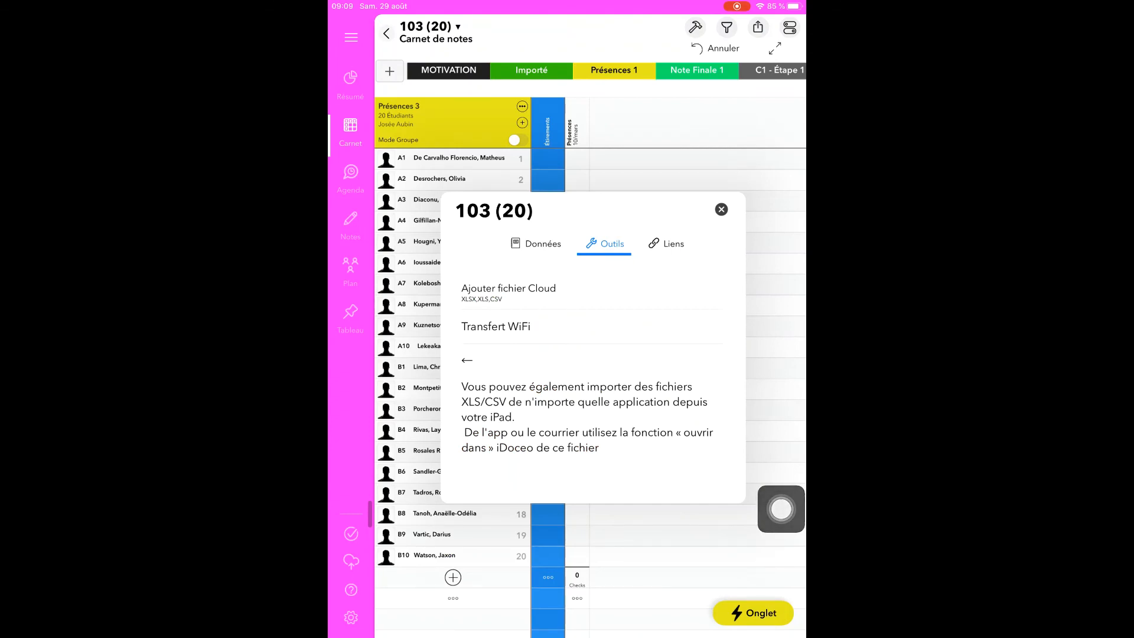
{"action": "left_click", "coordinate": [721, 209]}
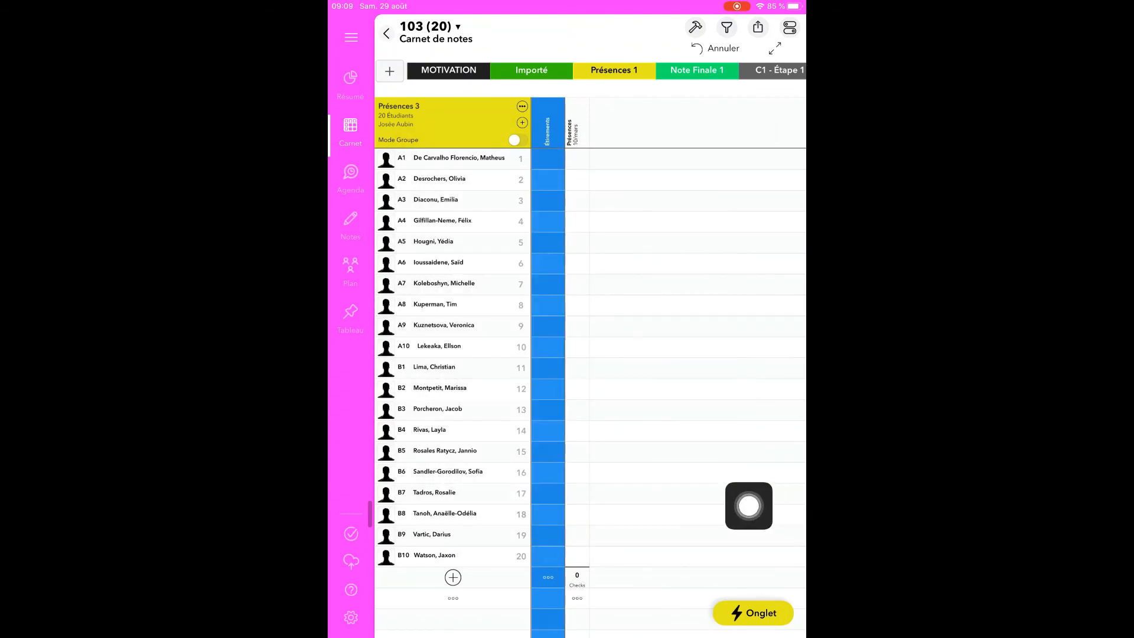